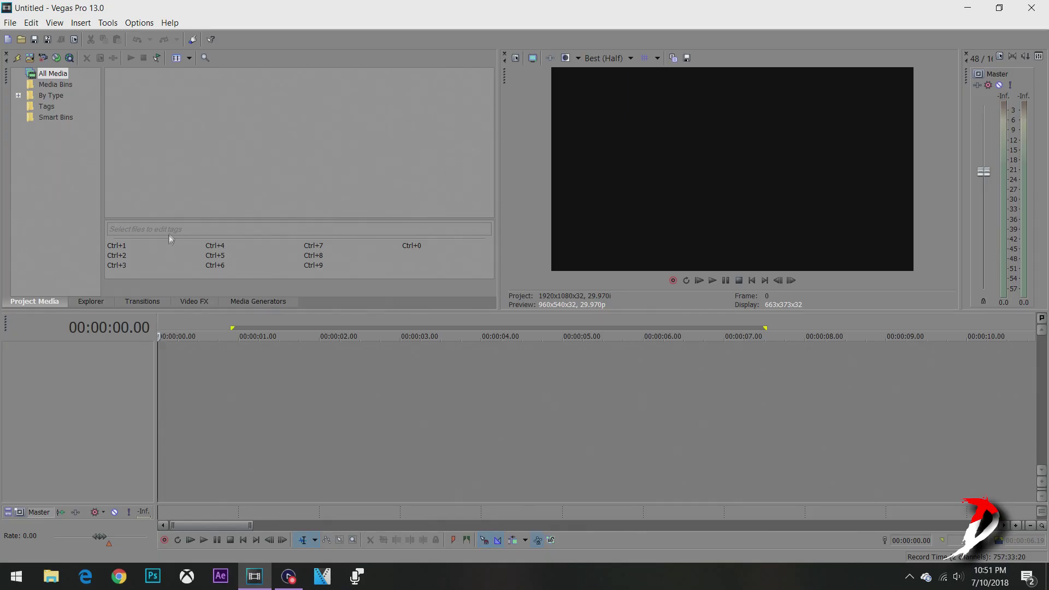
# - Open the Express Shield Bounce Adelia clip from the EDIT CLIPS folder in Videos
pyautogui.click(22, 40)
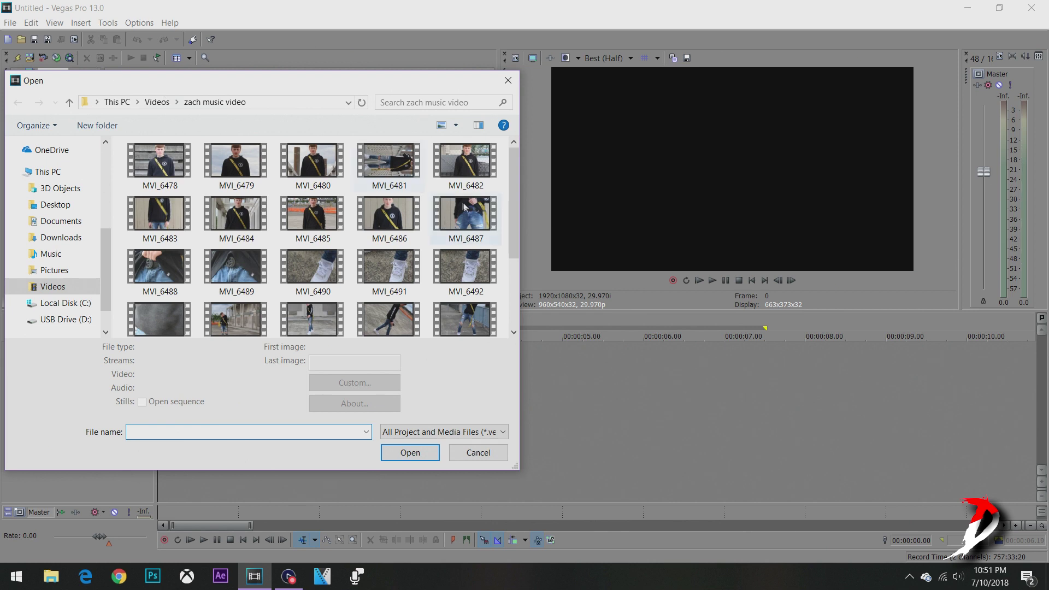
pyautogui.click(77, 288)
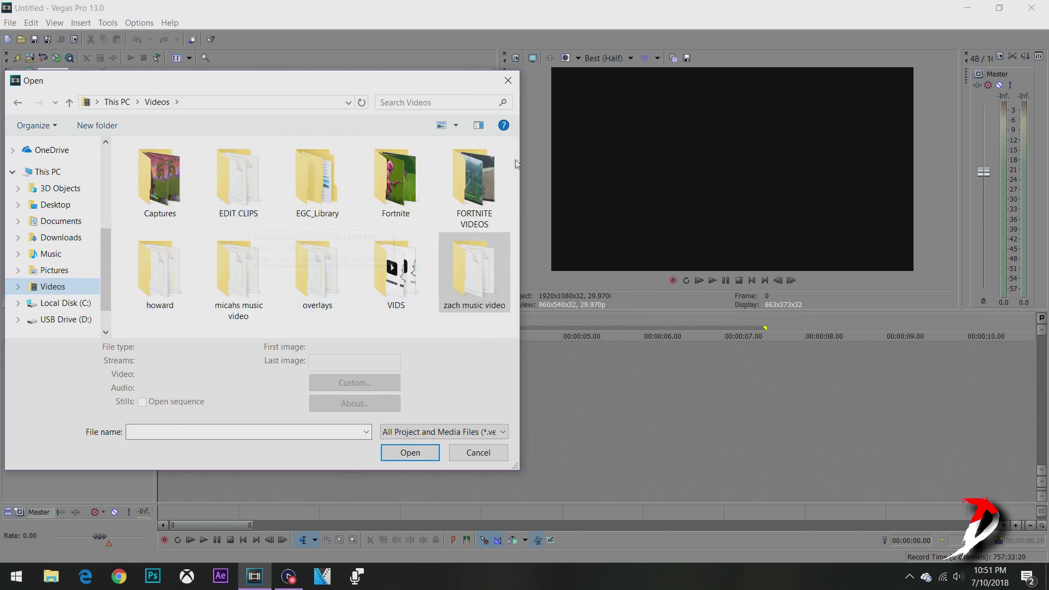
pyautogui.click(231, 282)
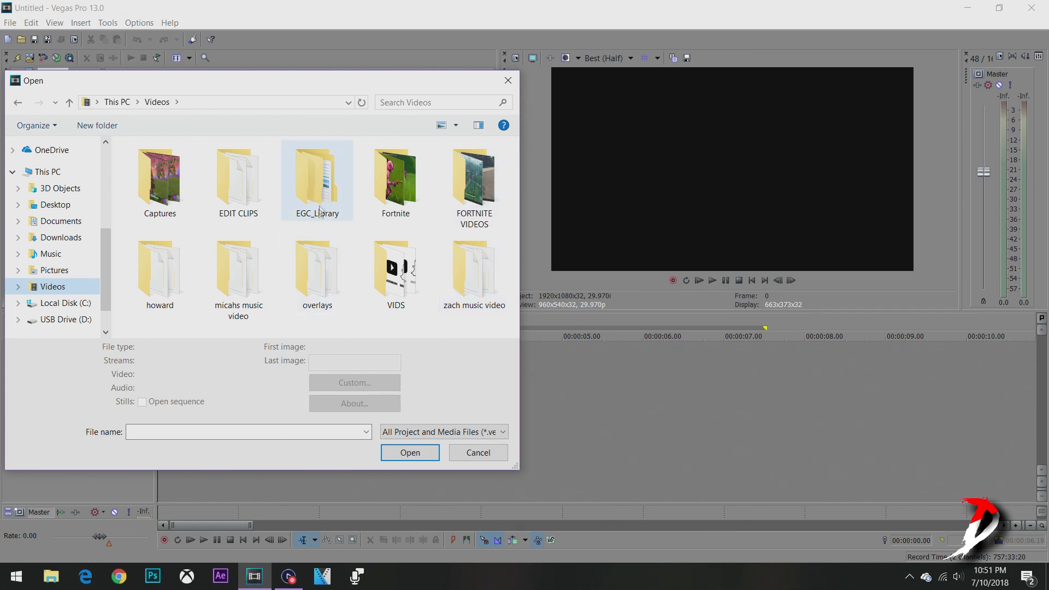
pyautogui.doubleClick(238, 180)
pyautogui.scroll(-3, 382, 235)
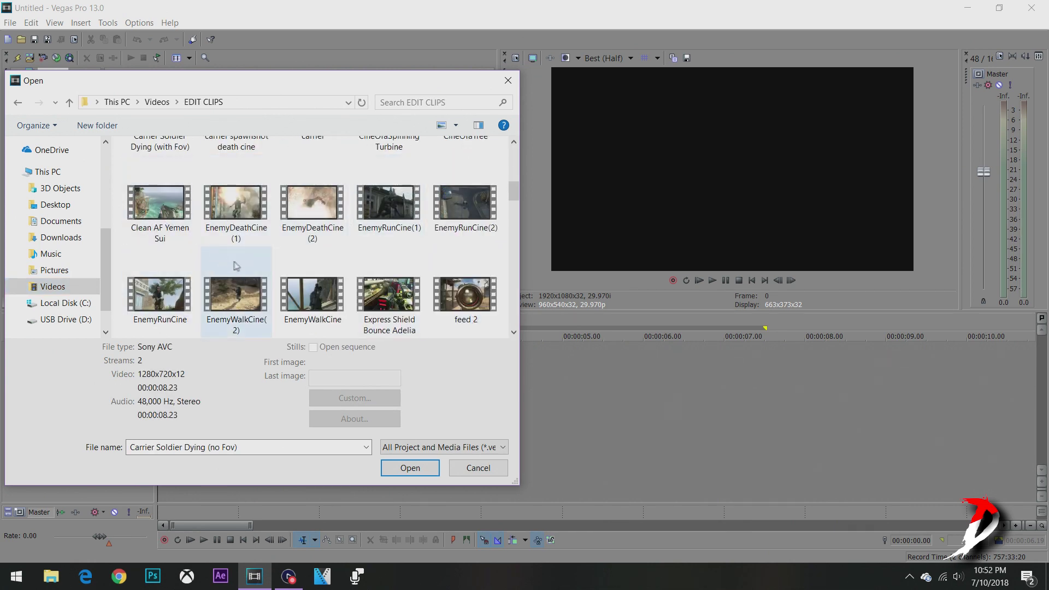
pyautogui.scroll(-5, 236, 266)
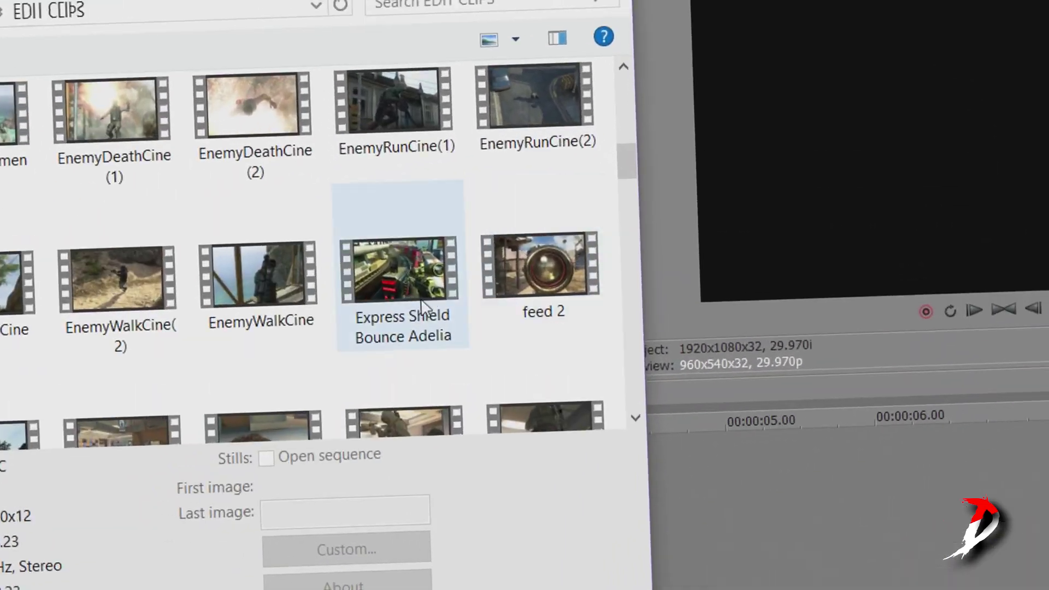
pyautogui.doubleClick(421, 300)
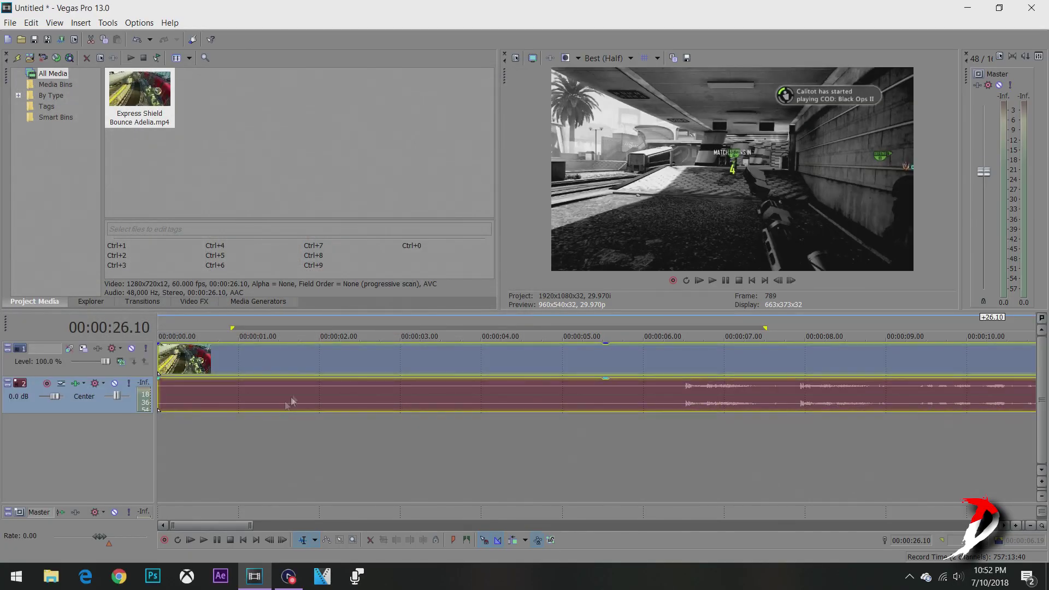
# - Set the gameplay video event to Disable resample in its properties
pyautogui.click(291, 399)
pyautogui.scroll(-5, 310, 386)
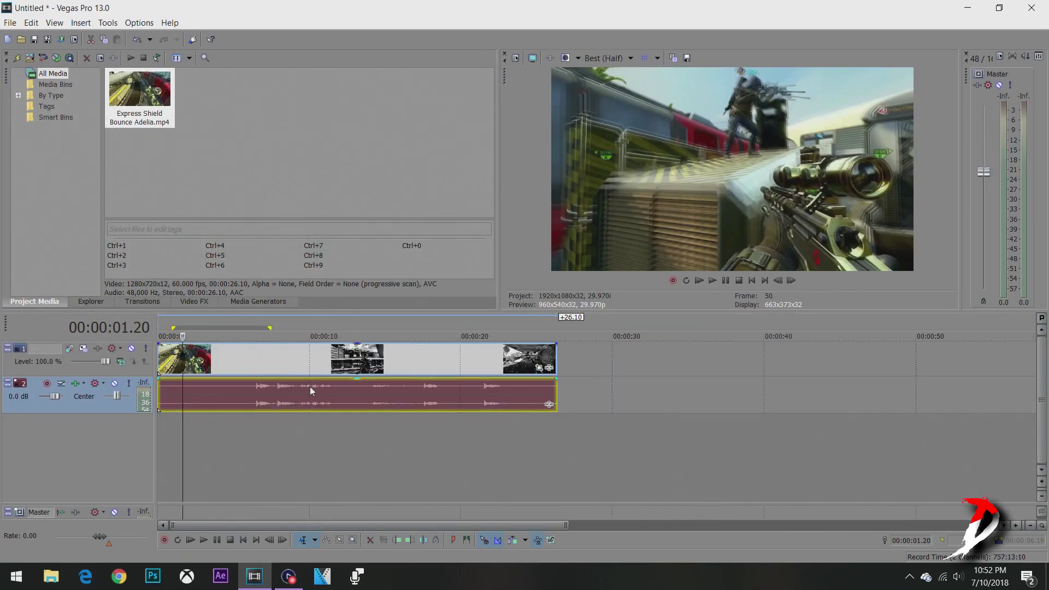
pyautogui.click(250, 394)
pyautogui.rightClick(253, 370)
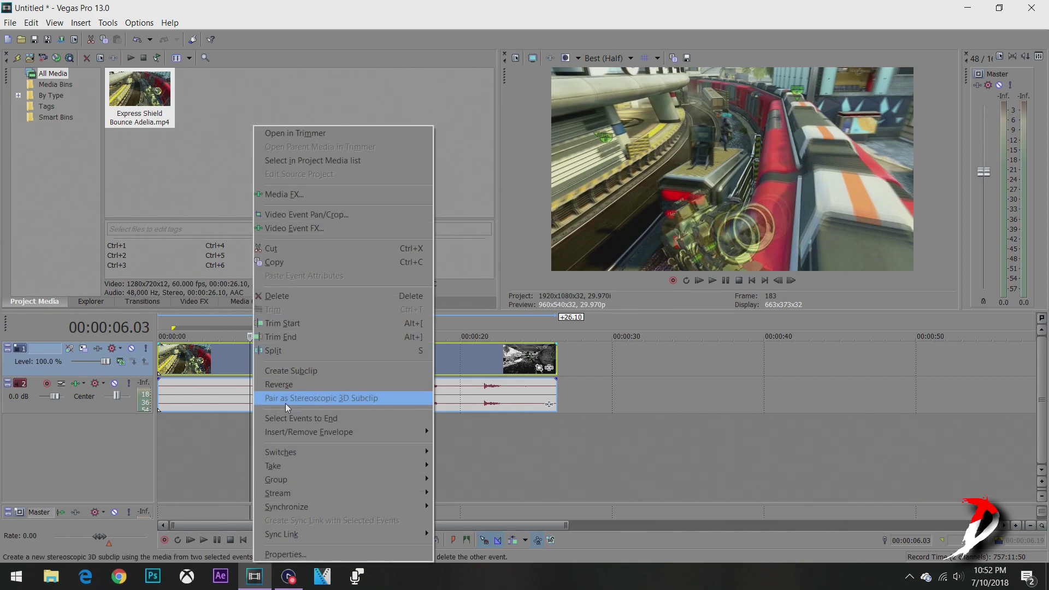
pyautogui.click(299, 535)
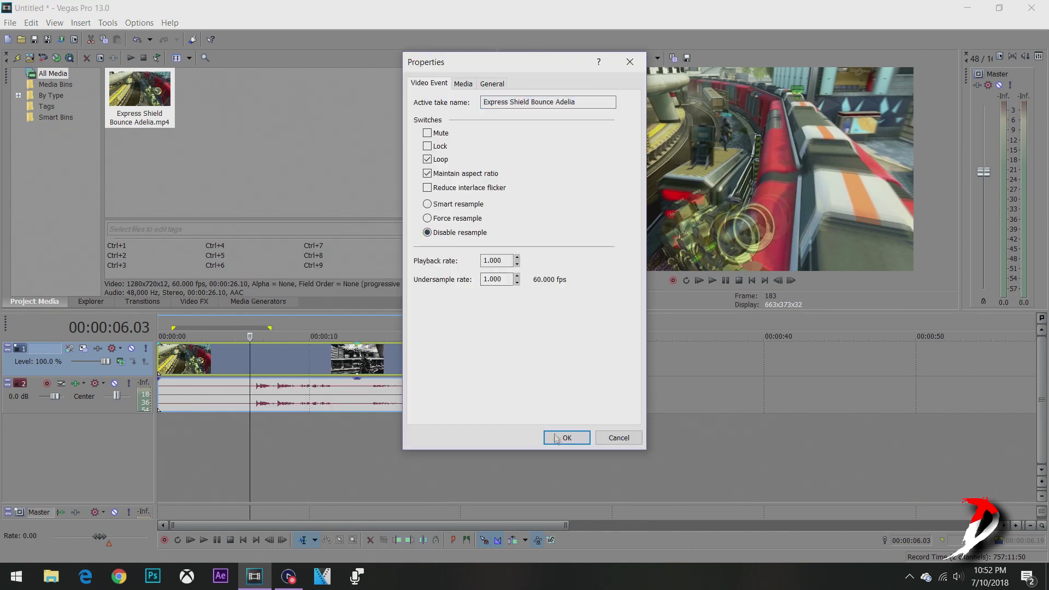
pyautogui.click(553, 437)
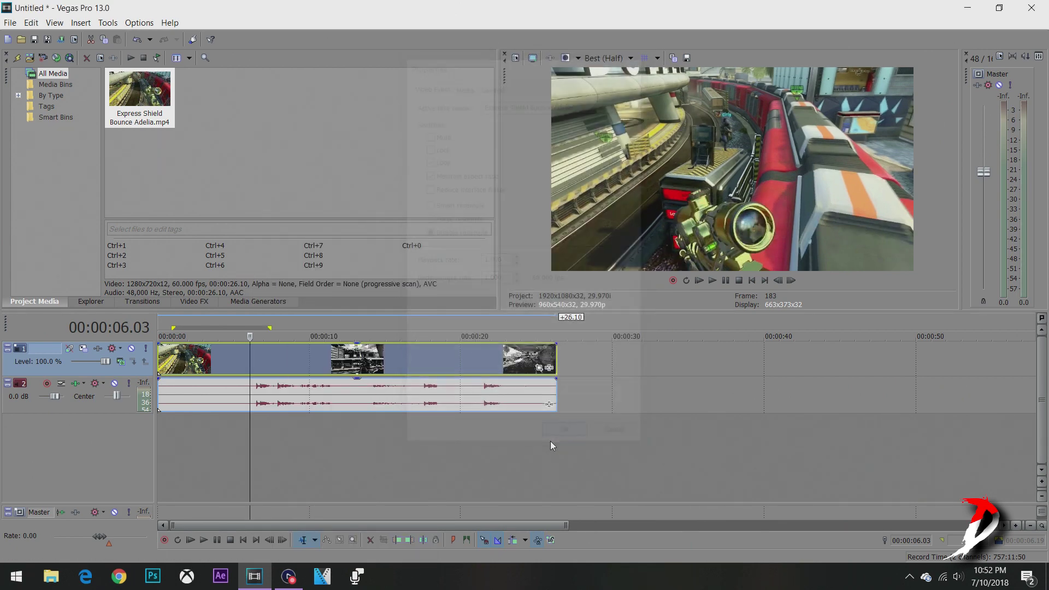
# - Play the gameplay clip from about 00:00:06.00 and cut off the footage before that point
pyautogui.click(248, 359)
pyautogui.press('space')
pyautogui.press('space')
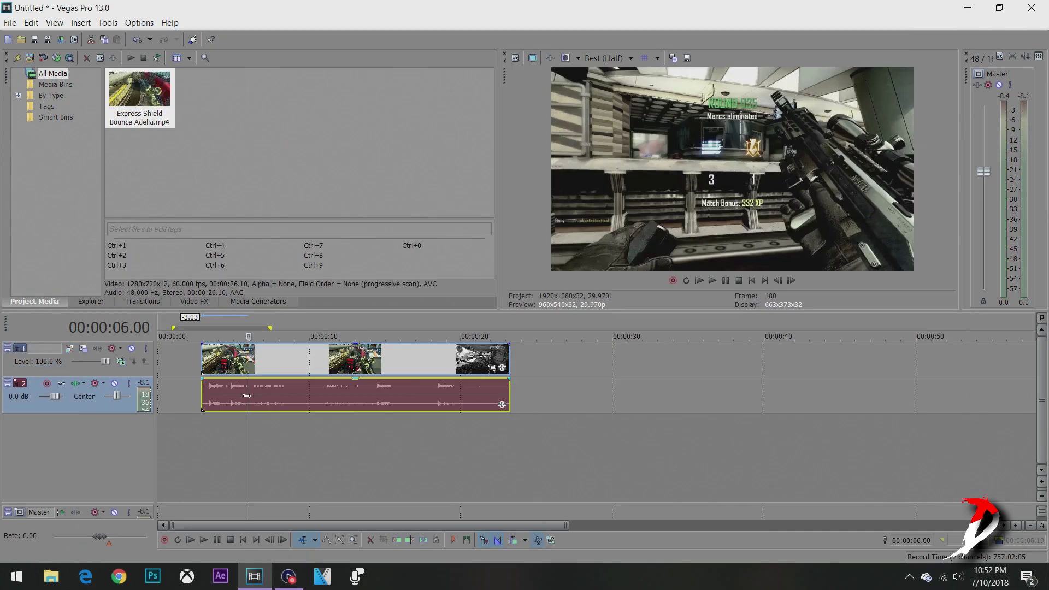
# - Delete the gameplay clip's audio event and move the video event to start about four seconds into the timeline
pyautogui.click(244, 395)
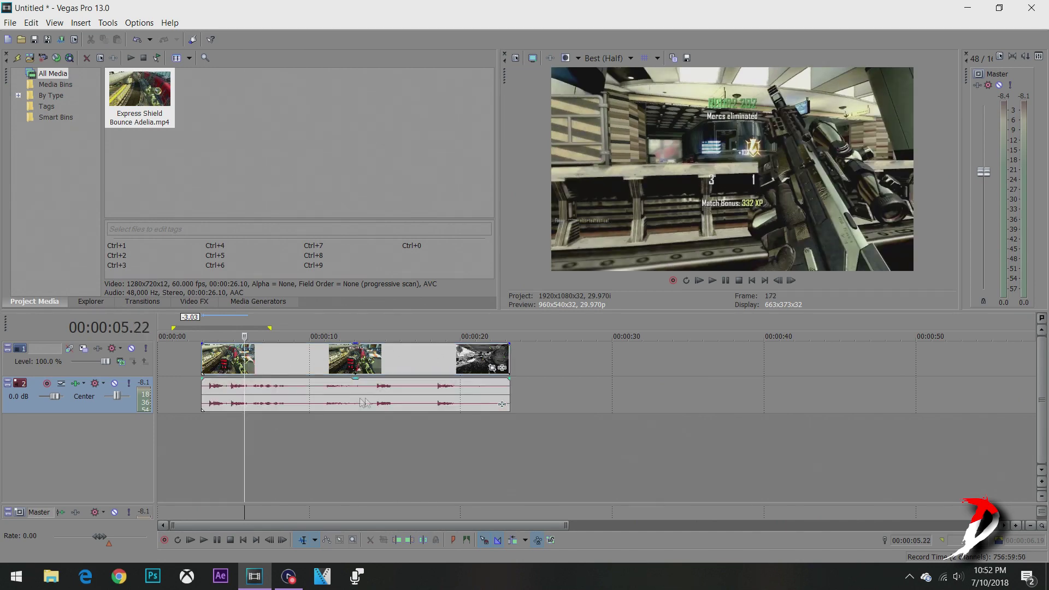
pyautogui.click(255, 391)
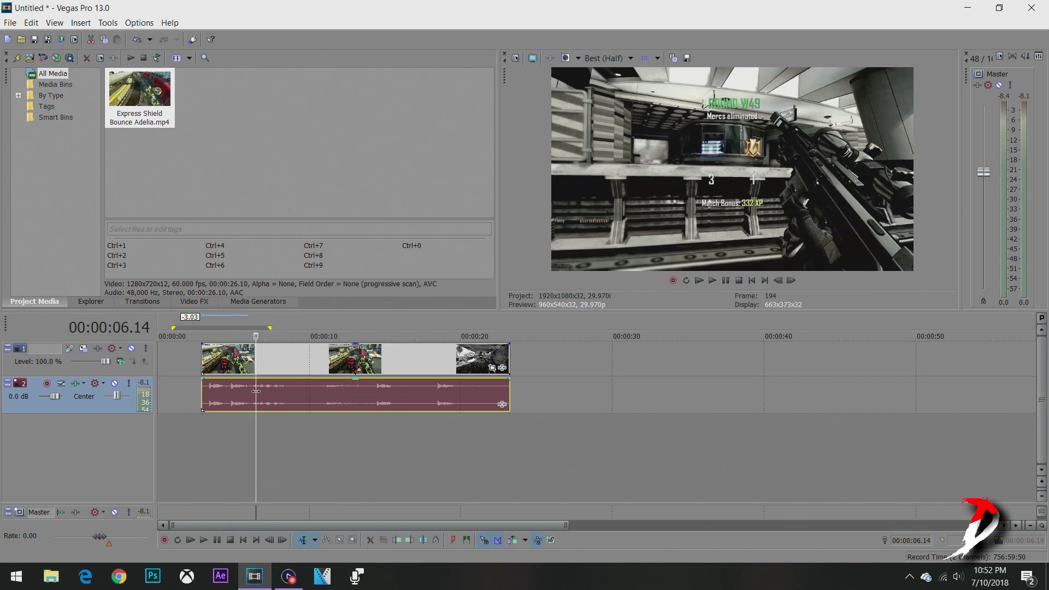
pyautogui.press('Delete')
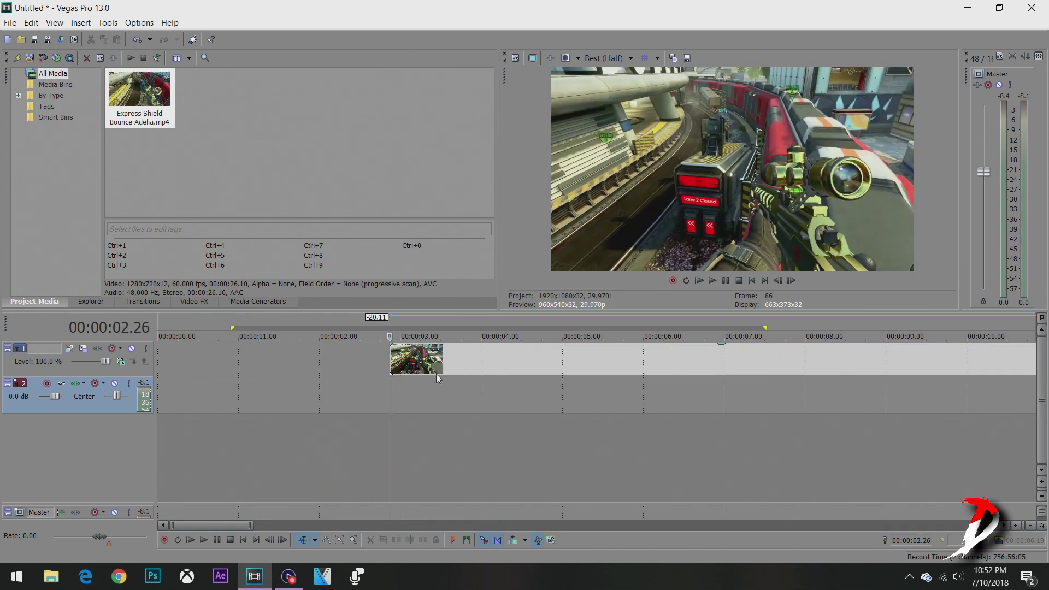
pyautogui.scroll(-2, 436, 374)
pyautogui.moveTo(436, 365); pyautogui.dragTo(318, 354)
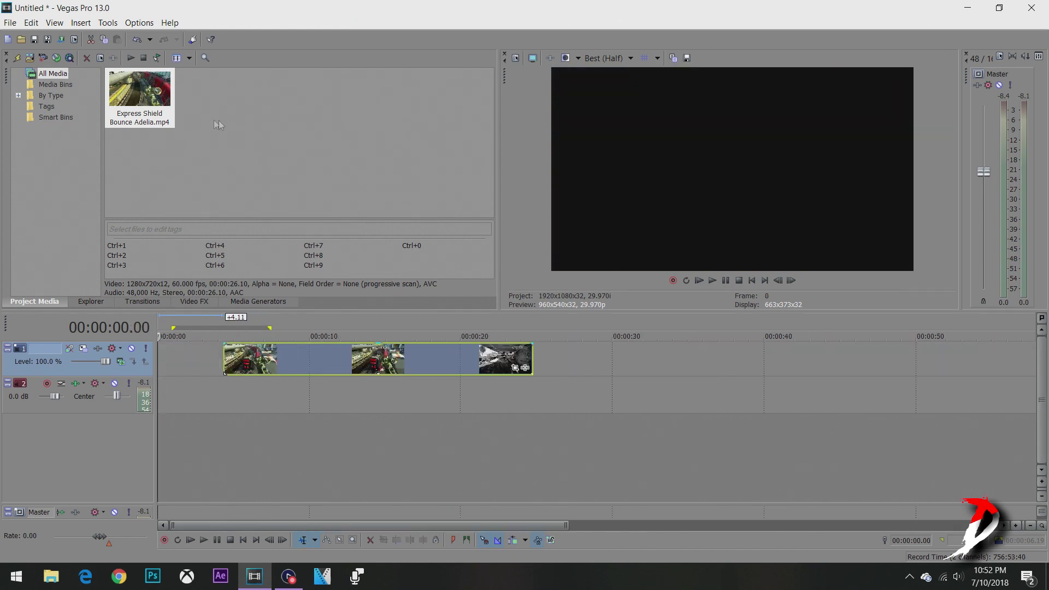
# - Add the song XXXTENTACION - Numb The Pain (Prod. Prxz & Vowl Remix) from the Downloads folder to the project
pyautogui.click(22, 39)
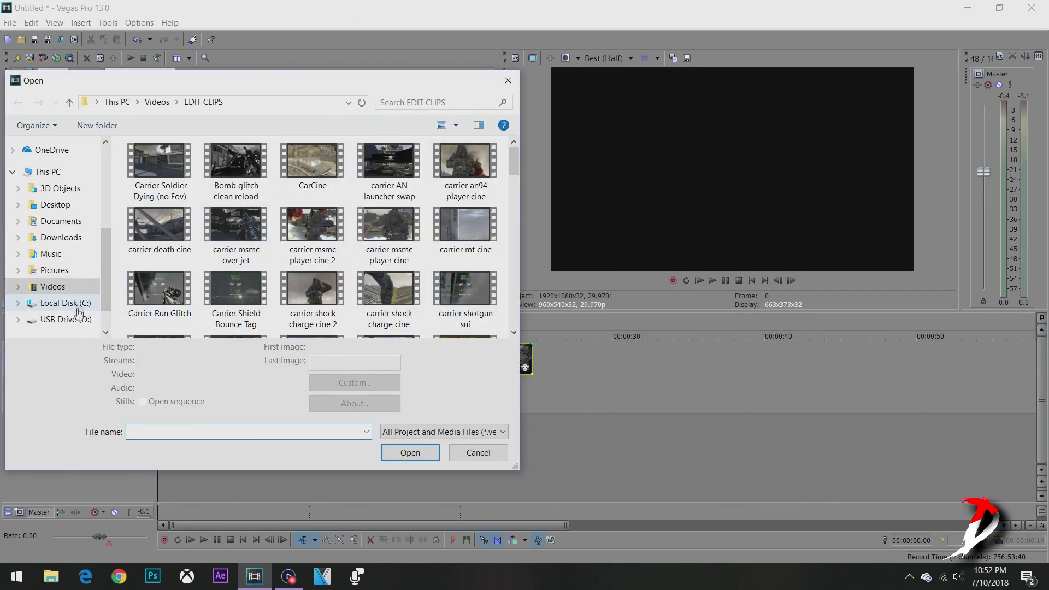
pyautogui.click(66, 236)
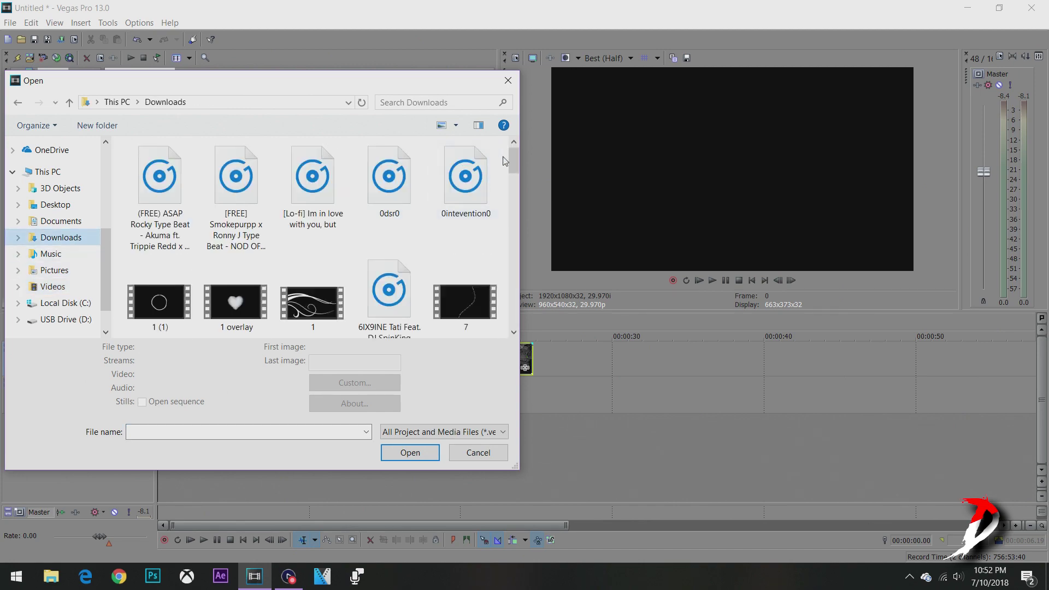
pyautogui.moveTo(513, 167); pyautogui.dragTo(514, 319)
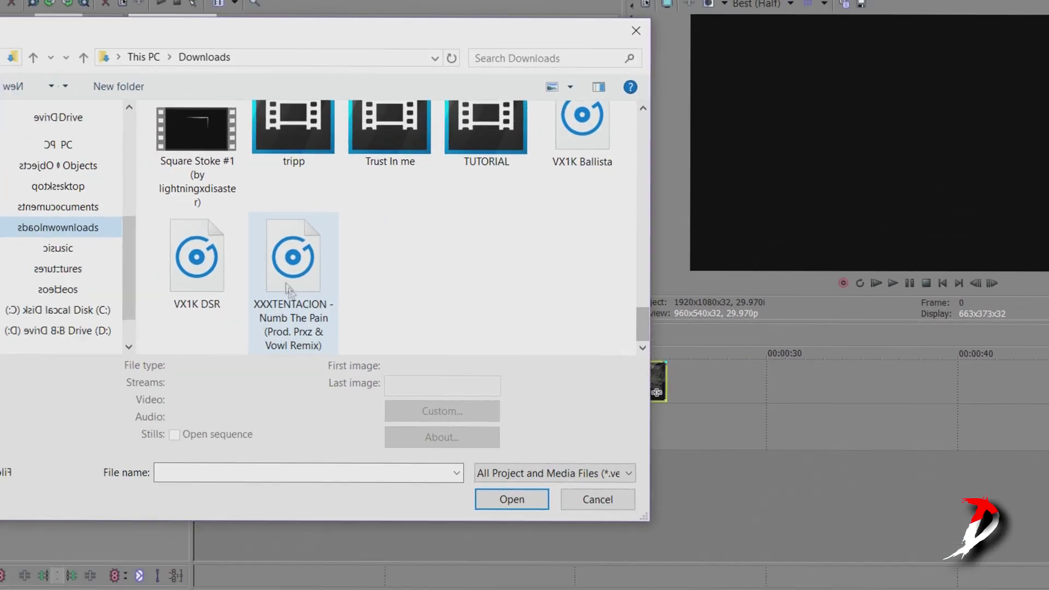
pyautogui.click(289, 290)
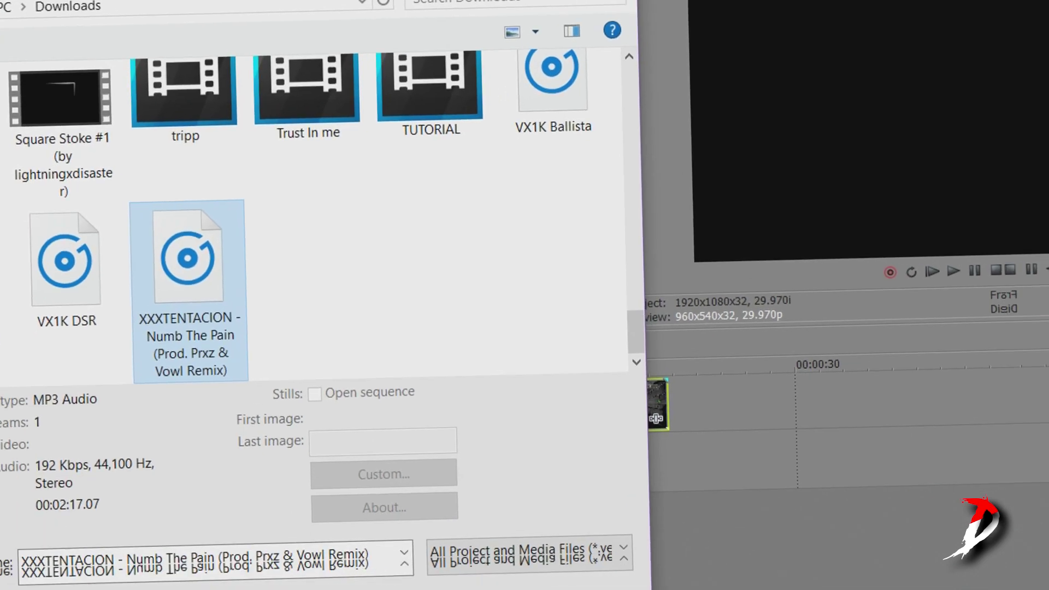
pyautogui.click(511, 498)
# - Cut off the song's opening before 00:00:30.03 and move the remaining audio to the start of the timeline
pyautogui.click(534, 407)
pyautogui.scroll(-3, 534, 407)
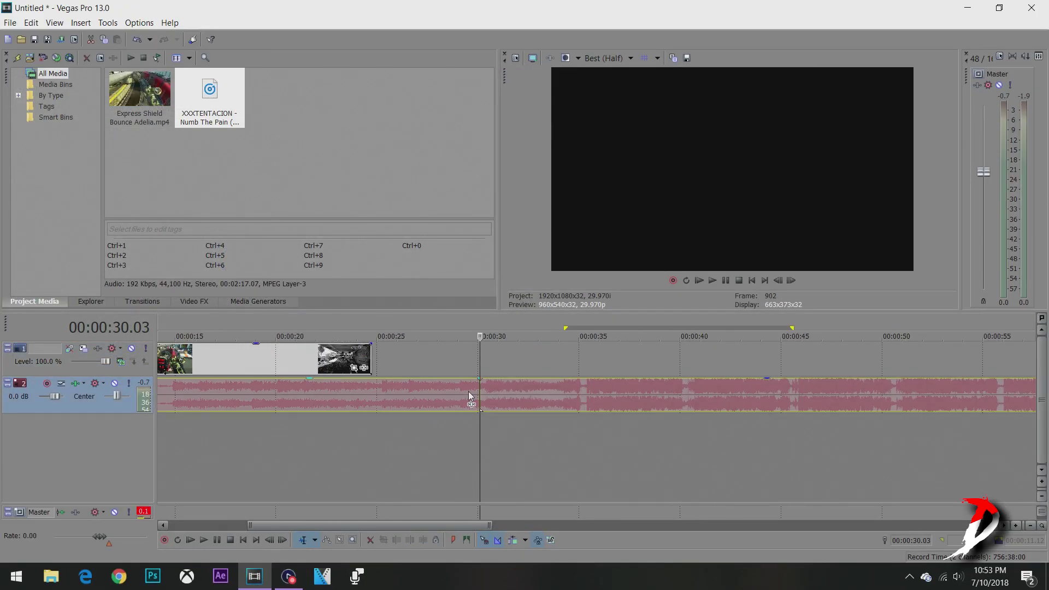
pyautogui.rightClick(469, 397)
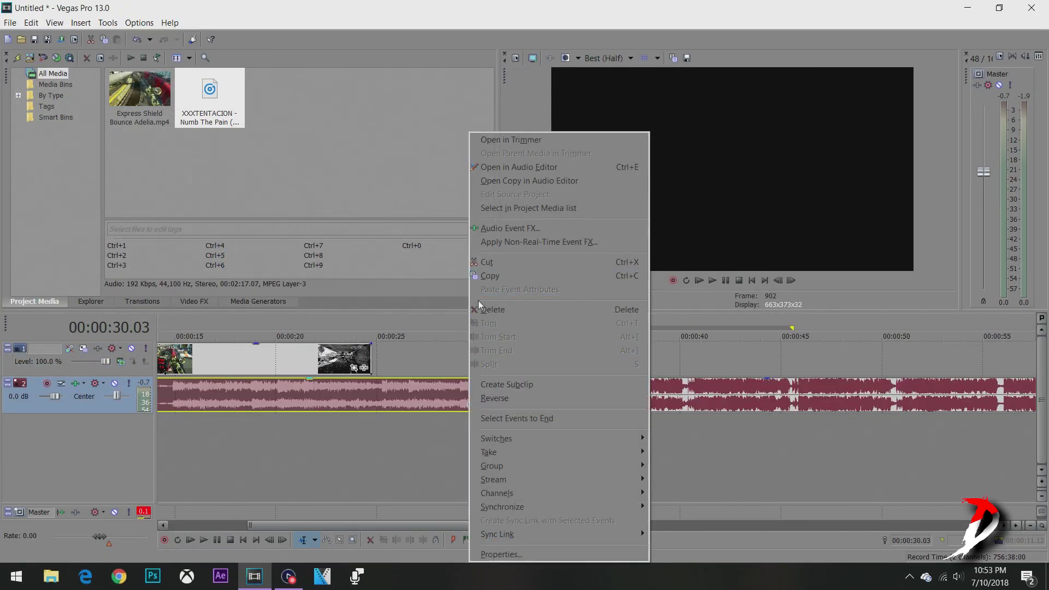
pyautogui.click(477, 309)
pyautogui.moveTo(546, 405); pyautogui.dragTo(40, 378)
pyautogui.scroll(-3, 220, 382)
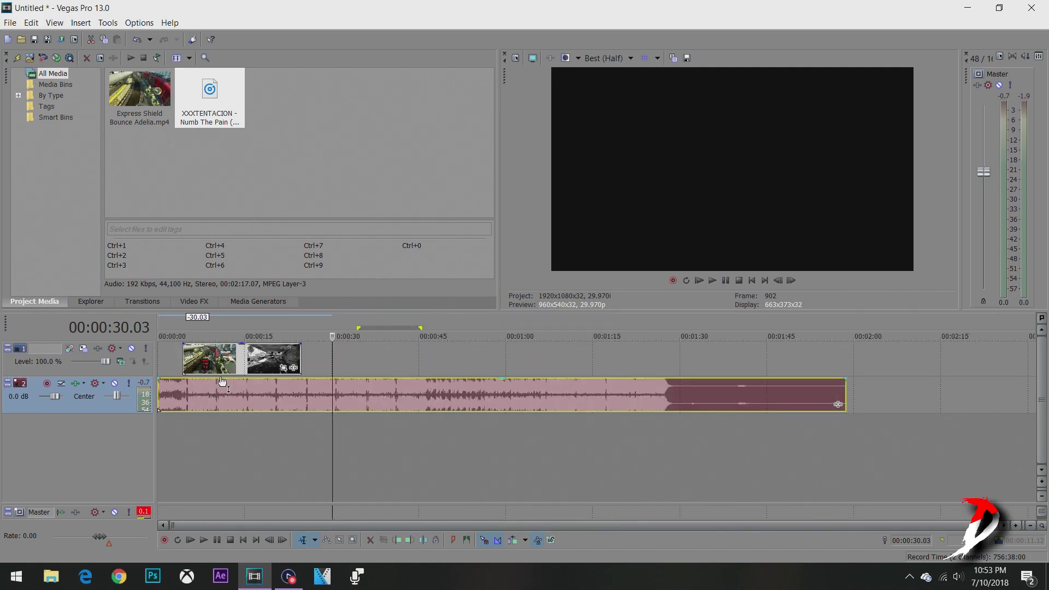
# - Place six timeline markers on the song's consecutive beats, beginning at about 00:00:04.25
pyautogui.click(174, 425)
pyautogui.scroll(3, 175, 425)
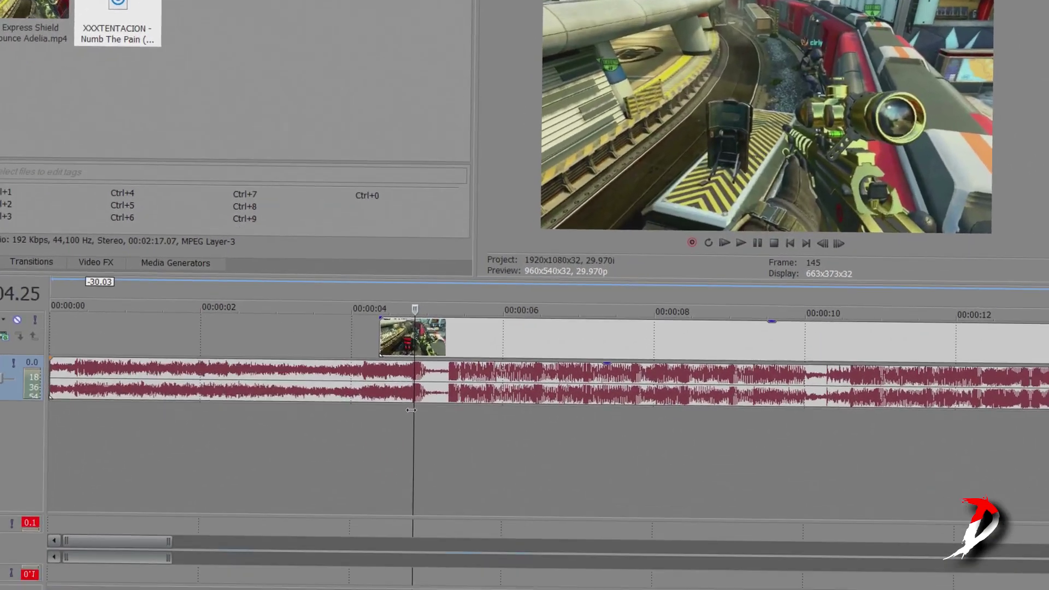
pyautogui.press('m')
pyautogui.click(413, 431)
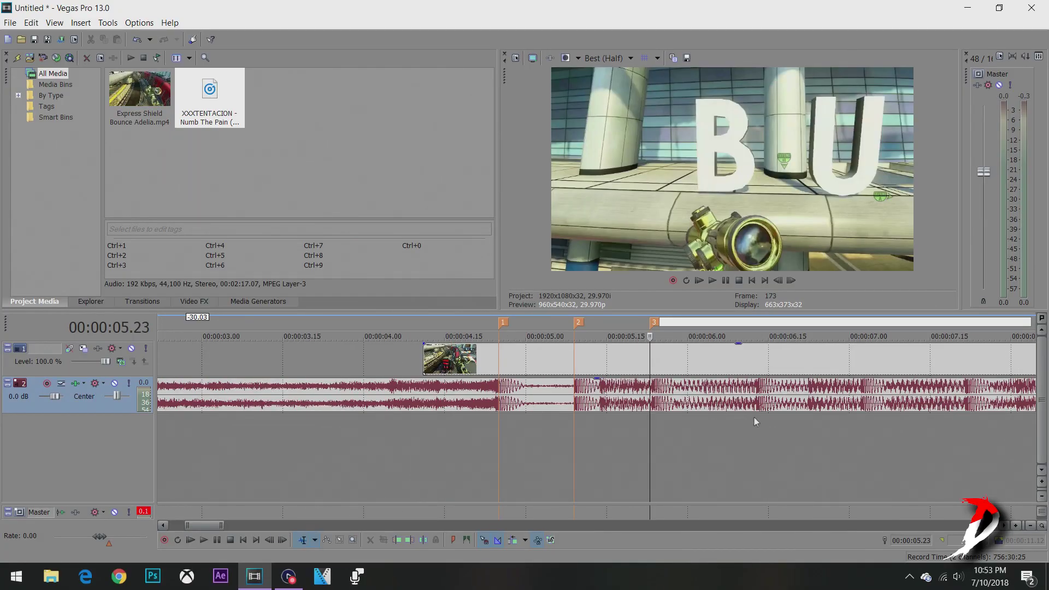
pyautogui.click(757, 415)
pyautogui.press('m')
pyautogui.click(866, 415)
pyautogui.press('m')
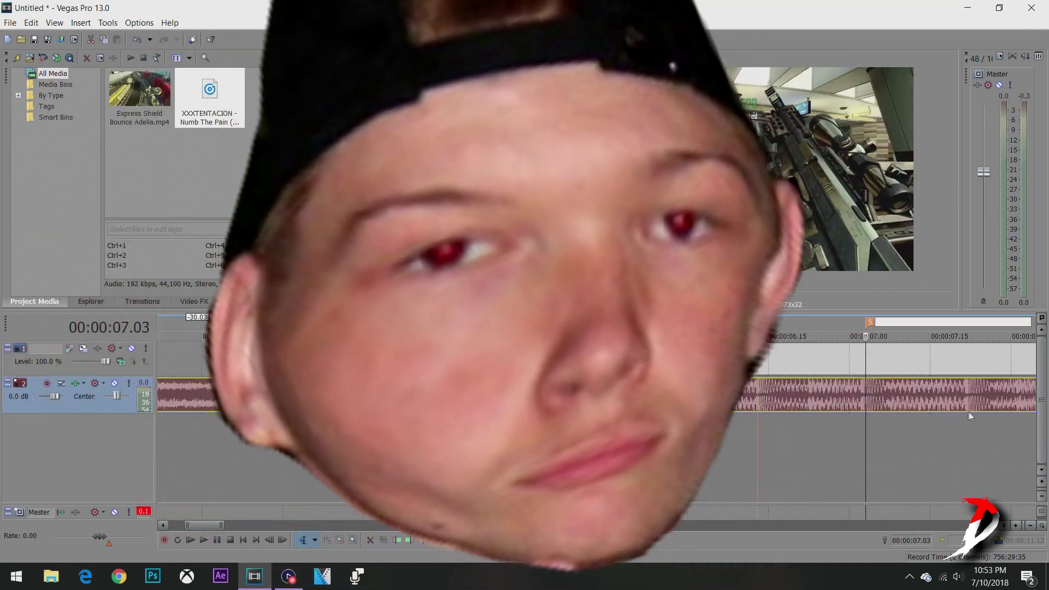
pyautogui.click(968, 412)
pyautogui.press('m')
# - Move the gameplay clip to the timeline start and split it at the gunshot frame, 00:00:02.00
pyautogui.scroll(-2, 829, 424)
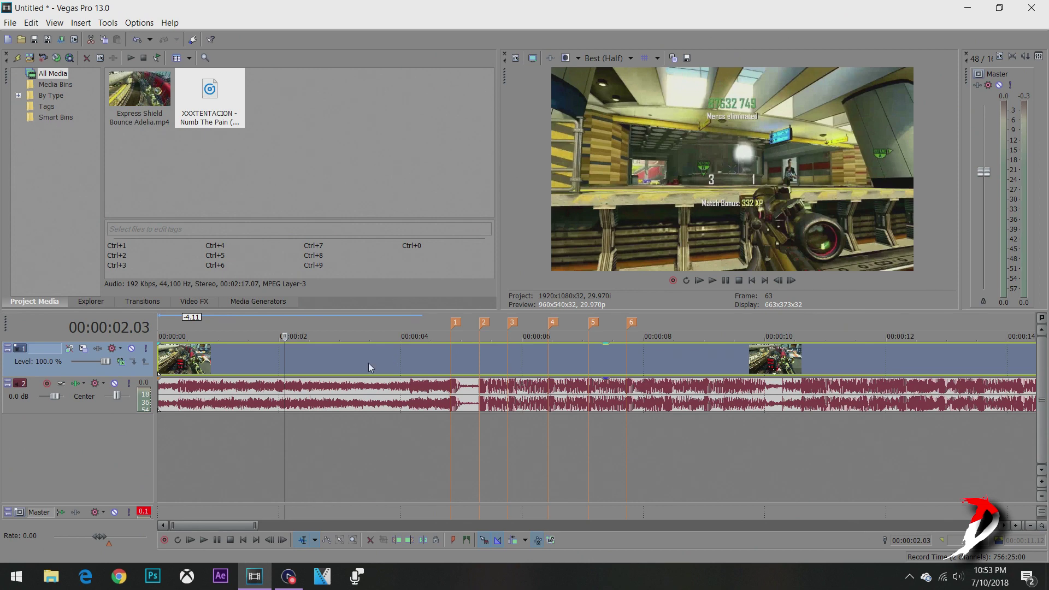
pyautogui.press('Left')
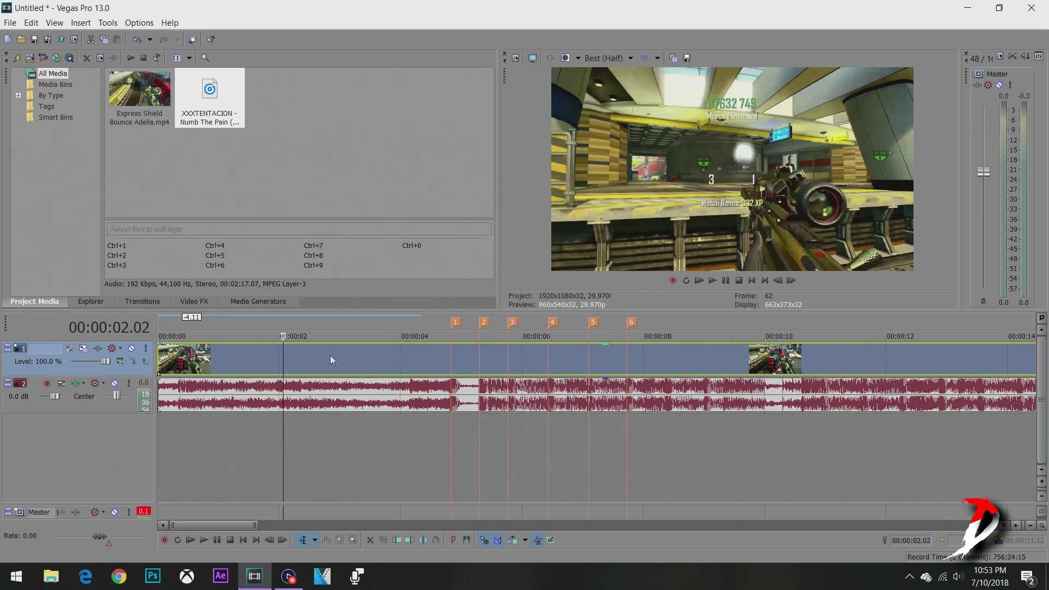
pyautogui.press('Left')
pyautogui.press('Left')
pyautogui.press('Left')
pyautogui.press('Left')
pyautogui.press('Left')
pyautogui.press('Right')
pyautogui.press('Right')
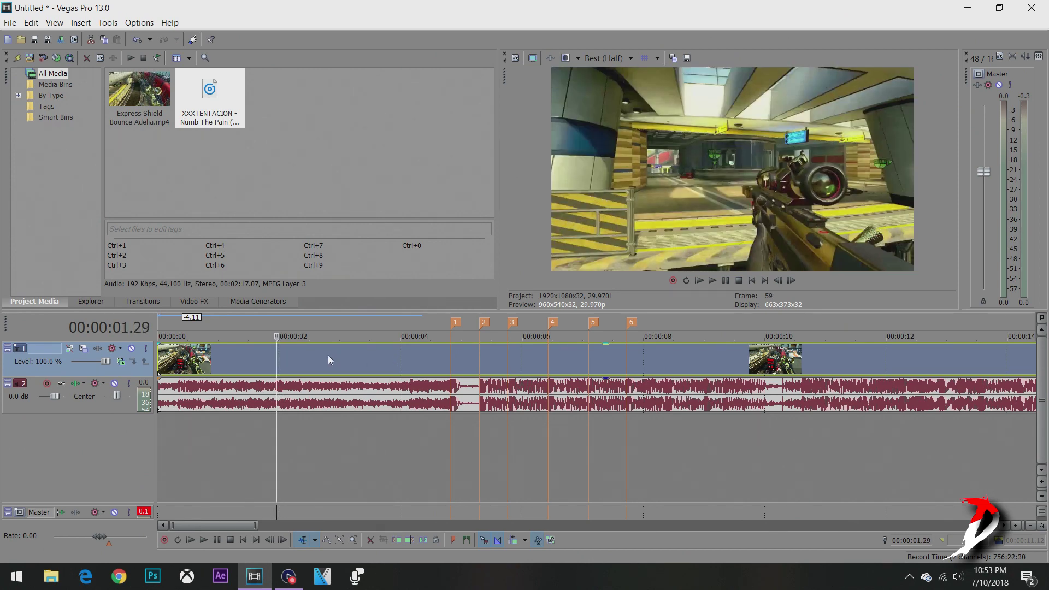
pyautogui.press('Right')
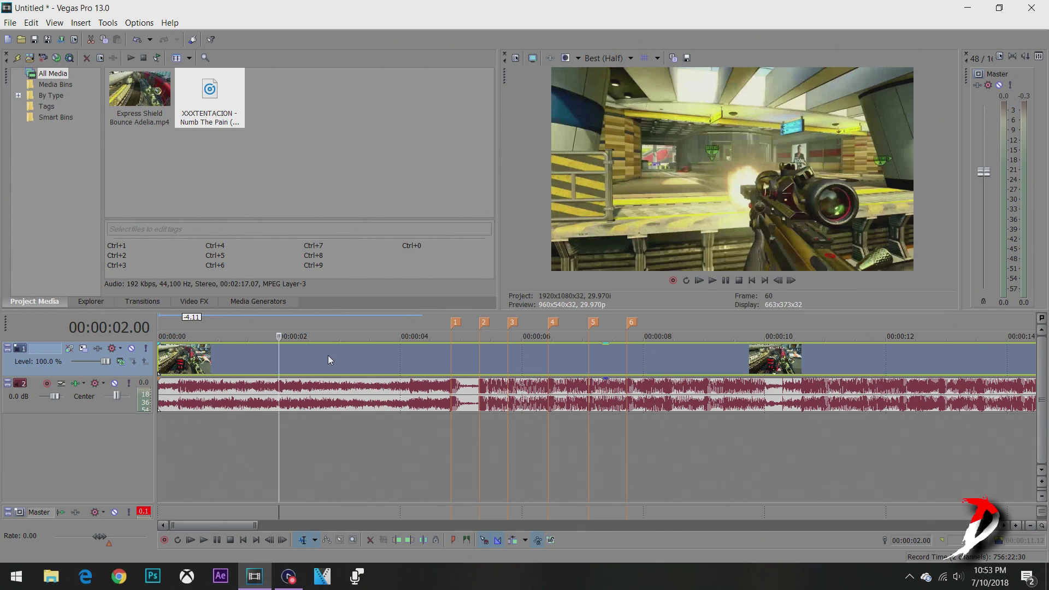
pyautogui.press('s')
# - Move the clip part after the split to marker 1 and shift the first part 0.23 later
pyautogui.moveTo(328, 355); pyautogui.dragTo(496, 376)
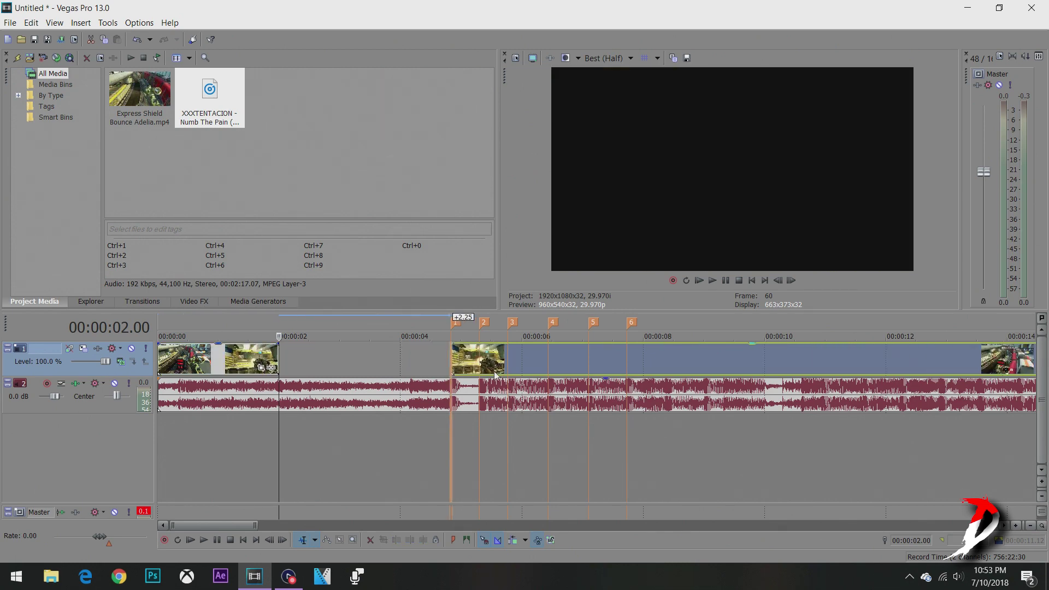
pyautogui.click(220, 360)
pyautogui.moveTo(220, 360); pyautogui.dragTo(267, 363)
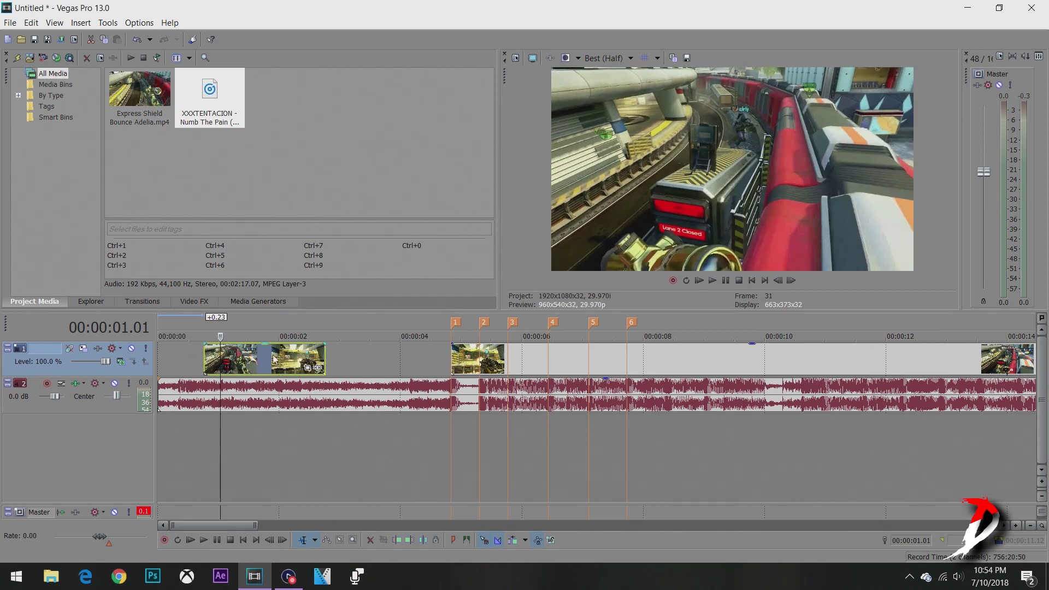
# - Slow down the first gameplay part by time-stretching its end to marker 1, and check its playback rate in the properties
pyautogui.click(297, 360)
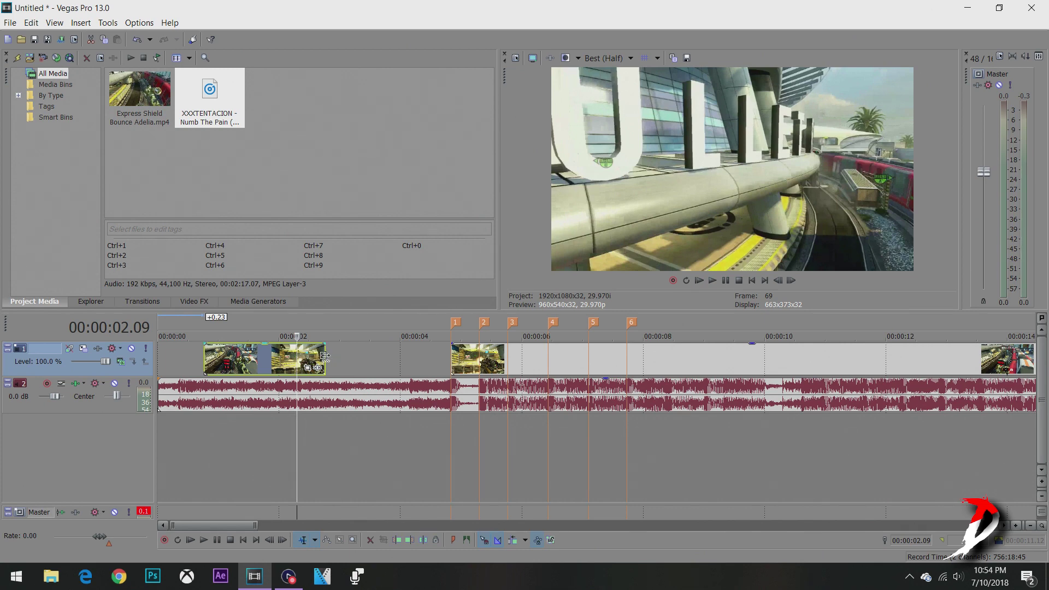
pyautogui.moveTo(325, 356); pyautogui.dragTo(430, 364)
pyautogui.rightClick(431, 363)
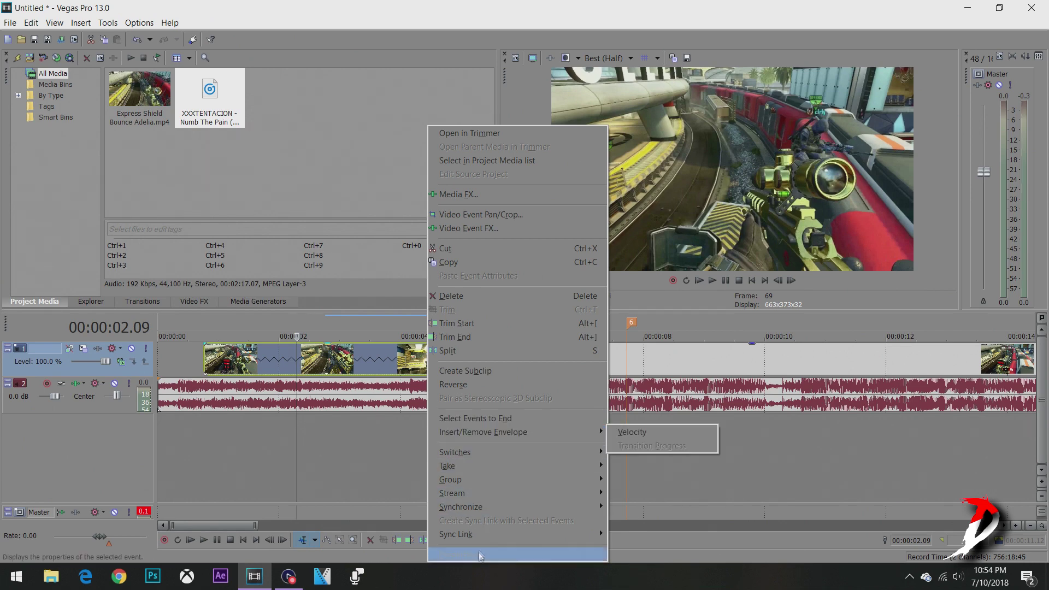
pyautogui.click(477, 554)
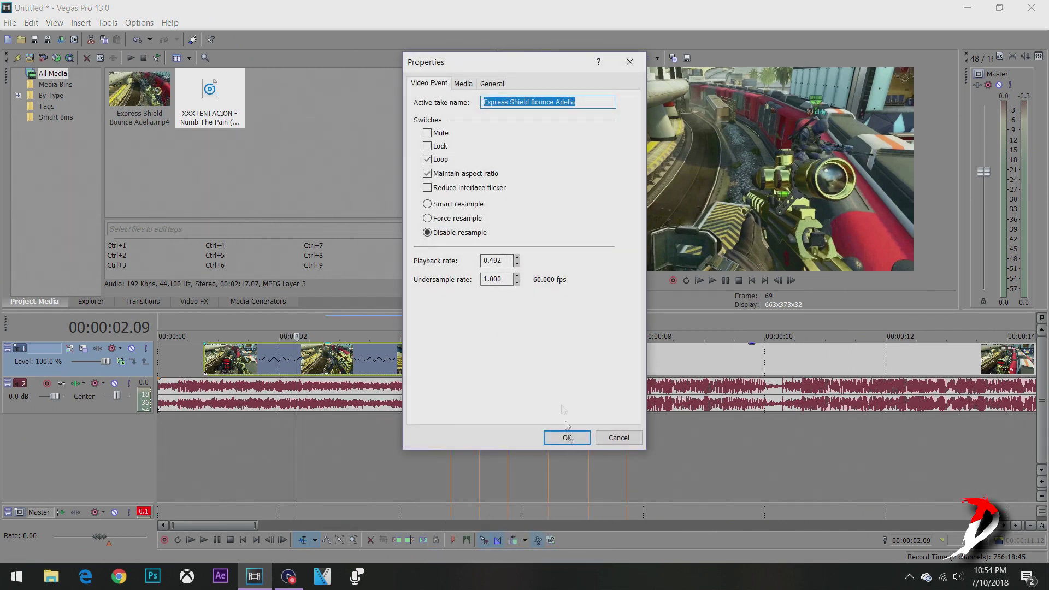
pyautogui.click(567, 437)
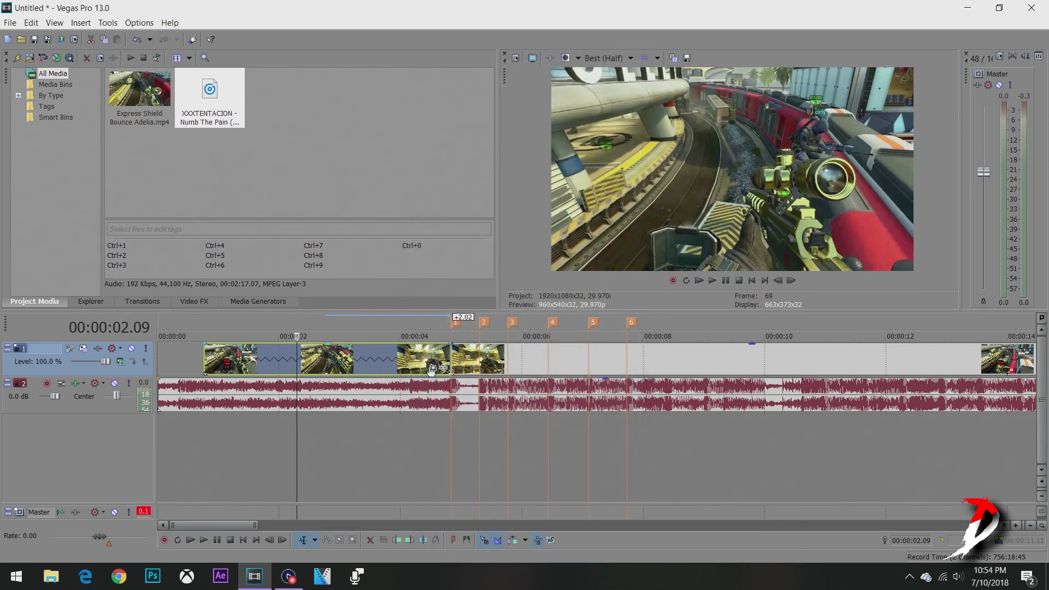
# - Compress the first gameplay clip by pulling its stretched end 0.03 earlier and check its playback rate in the properties
pyautogui.click(425, 362)
pyautogui.moveTo(450, 354); pyautogui.dragTo(442, 353)
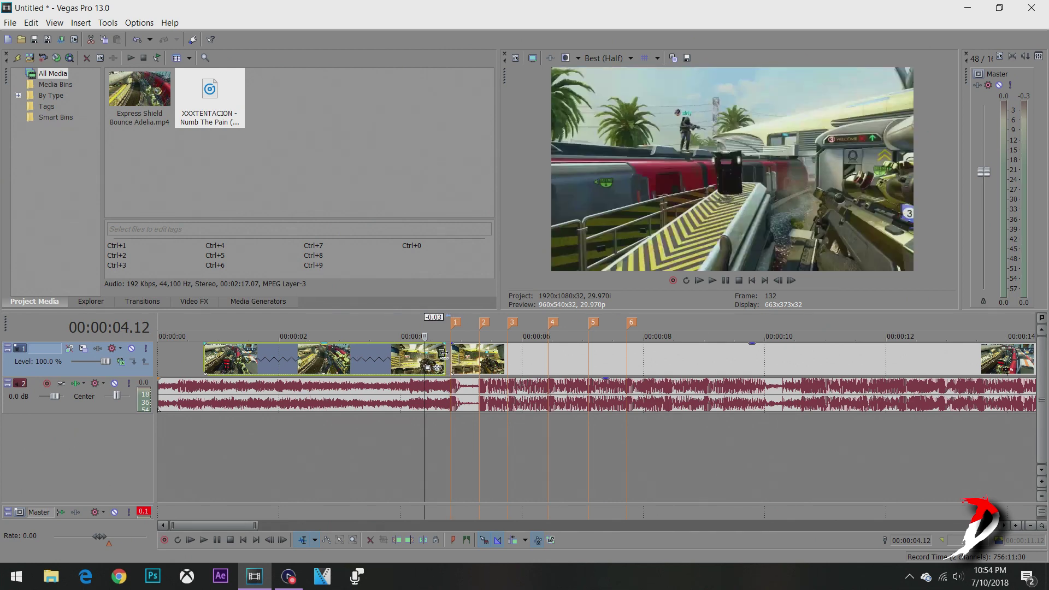
pyautogui.rightClick(432, 362)
pyautogui.click(459, 555)
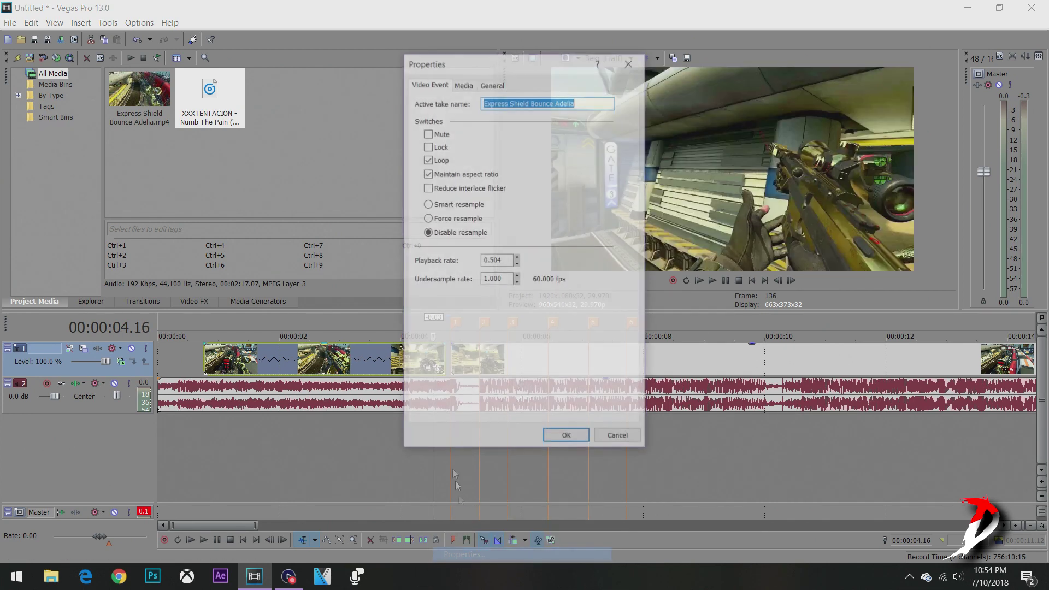
pyautogui.click(567, 437)
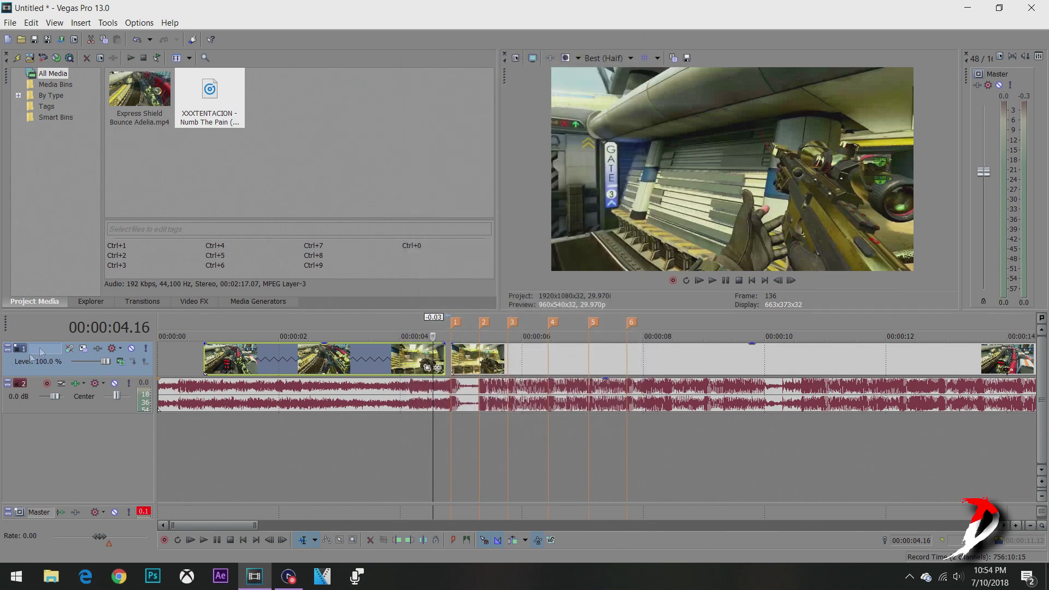
# - Move the first clip to the timeline start and compress its end by 0.07, checking its playback rate in the properties
pyautogui.moveTo(242, 358)
pyautogui.mouseDown()
pyautogui.moveTo(256, 365)
pyautogui.moveTo(247, 362)
pyautogui.mouseUp()
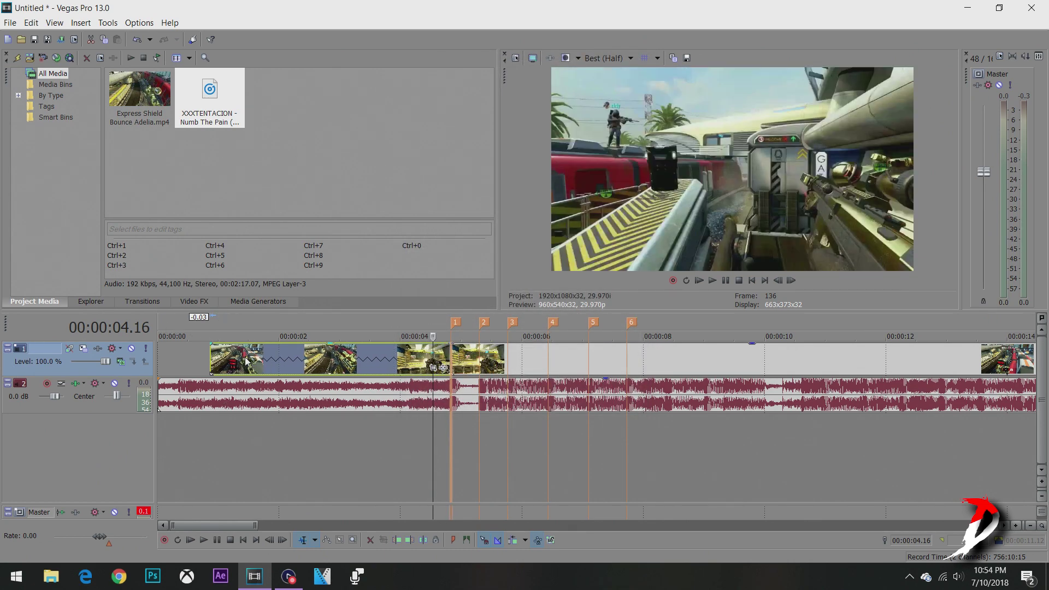
pyautogui.moveTo(437, 367); pyautogui.dragTo(389, 367)
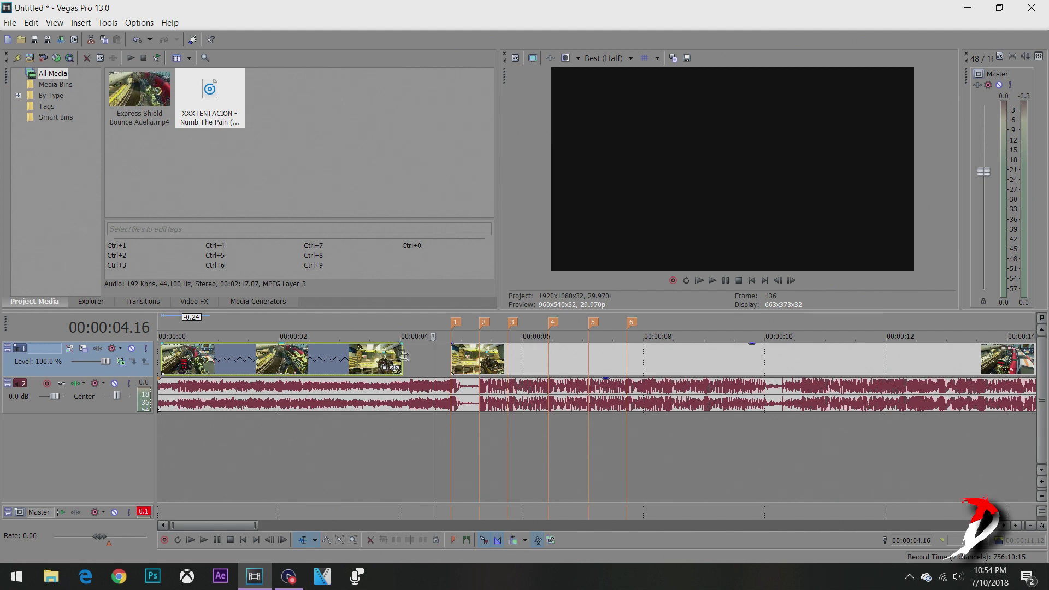
pyautogui.moveTo(400, 356)
pyautogui.mouseDown()
pyautogui.moveTo(379, 359)
pyautogui.moveTo(386, 355)
pyautogui.mouseUp()
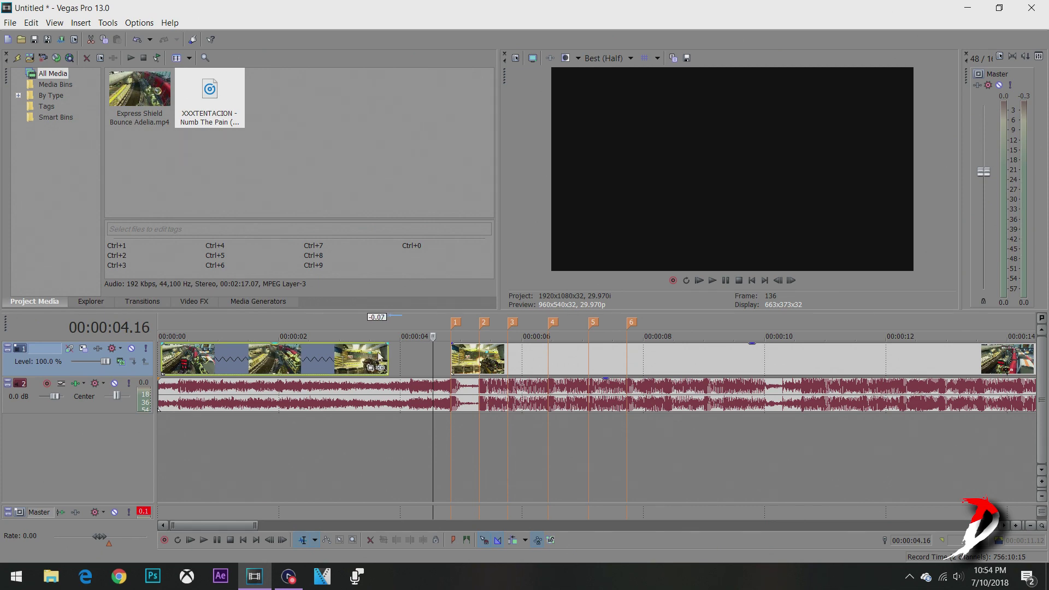
pyautogui.rightClick(379, 356)
pyautogui.click(434, 552)
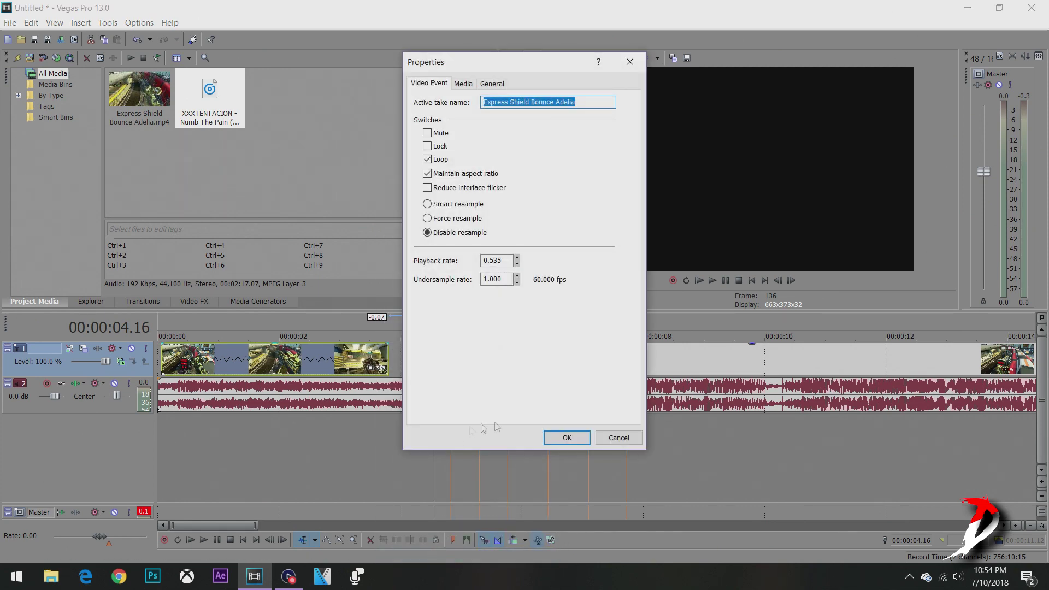
pyautogui.click(567, 437)
# - Stretch the first clip's end slightly longer, shift the clip 0.25 later to end at marker 1, and play it back
pyautogui.click(370, 360)
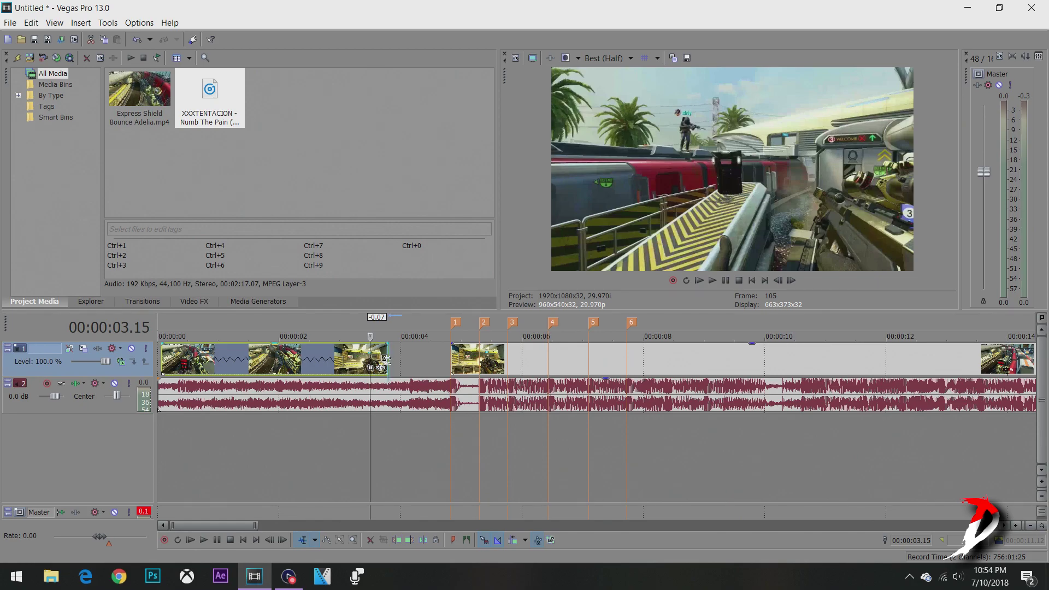
pyautogui.moveTo(386, 359); pyautogui.dragTo(399, 356)
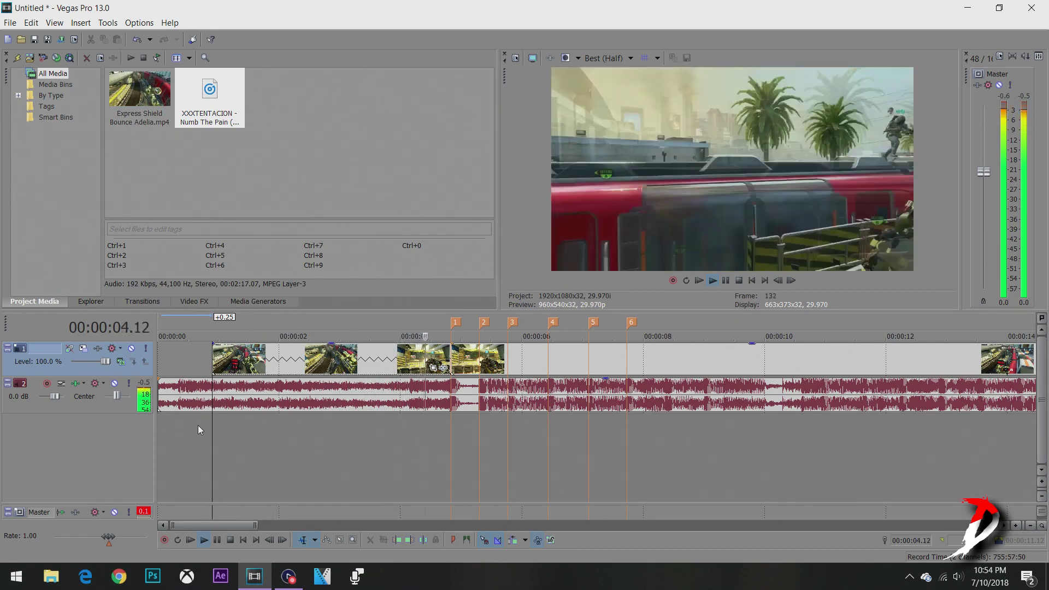
pyautogui.press('space')
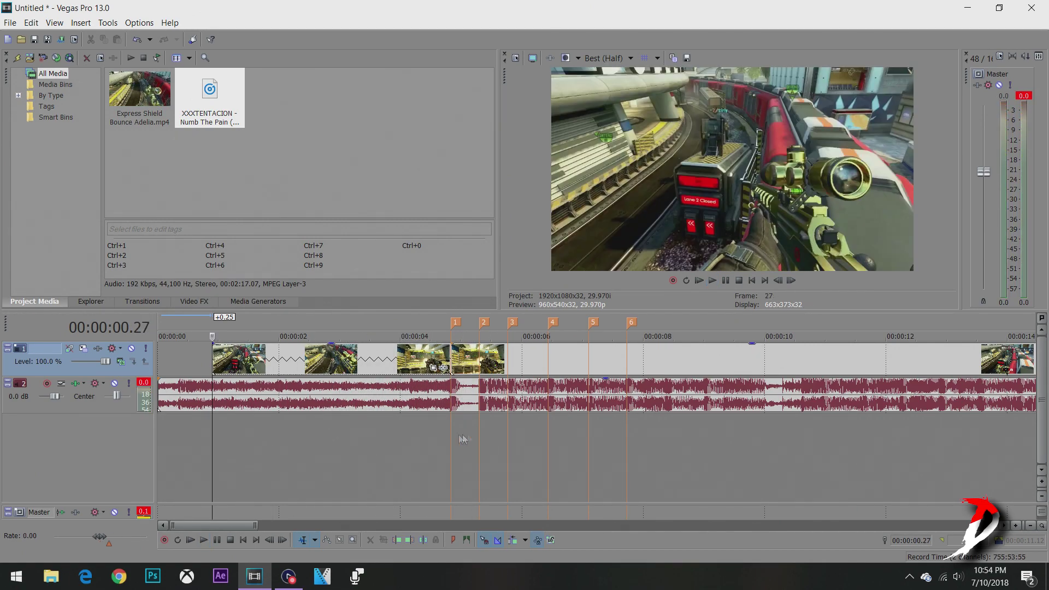
# - Add a velocity envelope to the clip after marker 1, starting at 50% and rising to the maximum at marker 2
pyautogui.click(459, 435)
pyautogui.scroll(2, 612, 391)
pyautogui.click(630, 433)
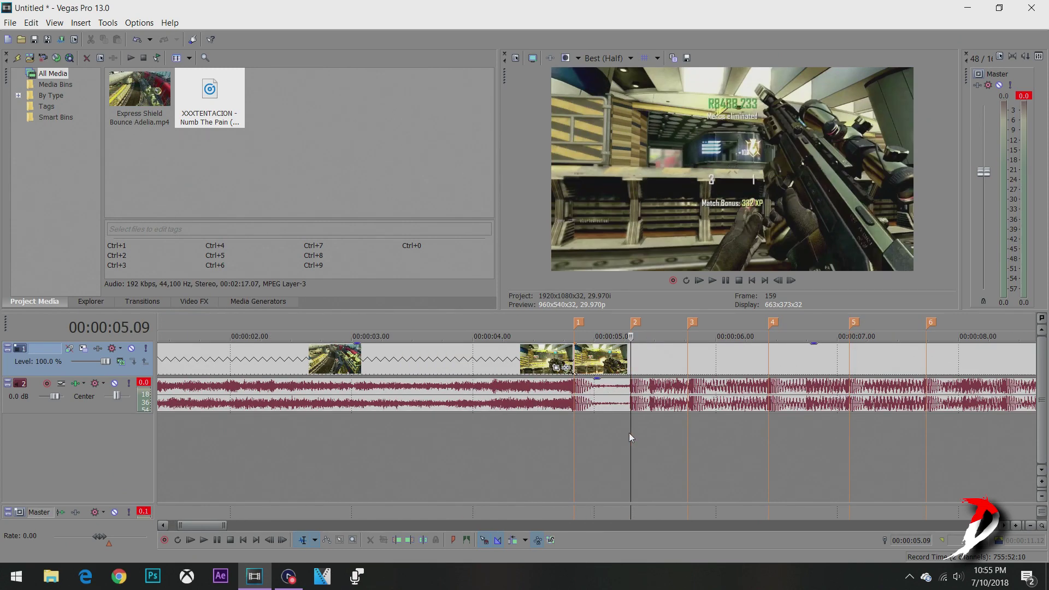
pyautogui.click(599, 445)
pyautogui.click(631, 429)
pyautogui.rightClick(619, 365)
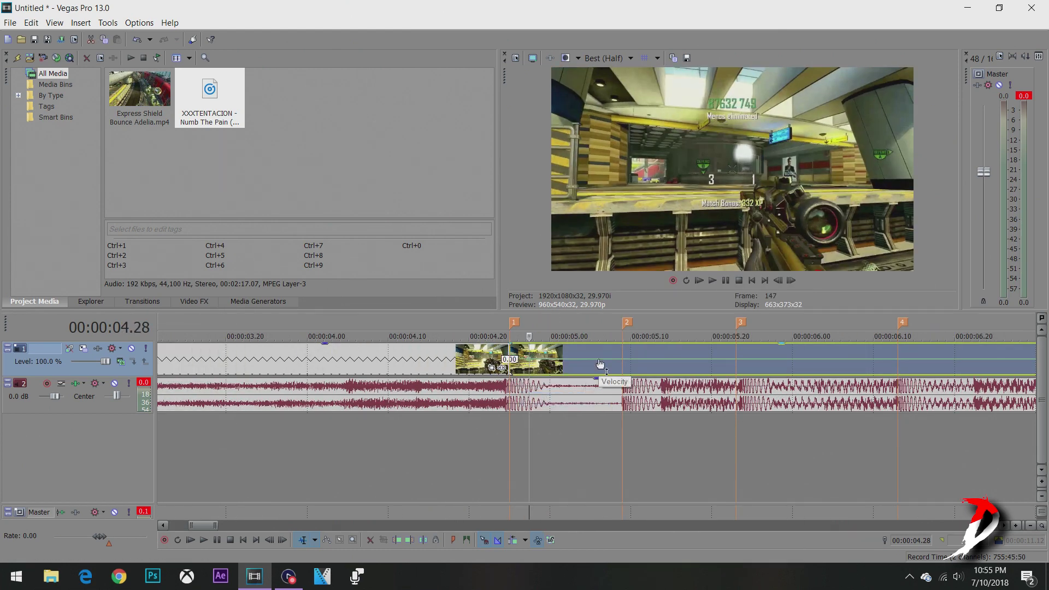
pyautogui.rightClick(597, 359)
pyautogui.rightClick(529, 359)
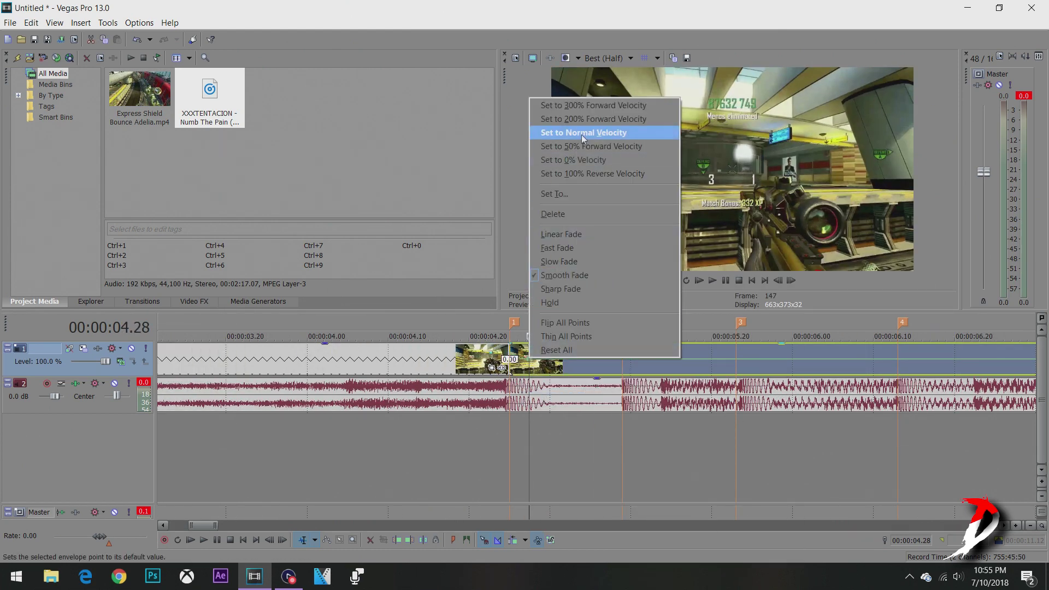
pyautogui.click(580, 146)
pyautogui.doubleClick(600, 363)
pyautogui.doubleClick(622, 363)
pyautogui.moveTo(622, 362); pyautogui.dragTo(620, 344)
# - Shape the velocity to 50% after marker 2 and 300% at marker 3, split there and move the remainder away
pyautogui.doubleClick(675, 344)
pyautogui.rightClick(676, 344)
pyautogui.click(754, 133)
pyautogui.doubleClick(710, 363)
pyautogui.doubleClick(735, 362)
pyautogui.rightClick(736, 362)
pyautogui.click(770, 112)
pyautogui.press('s')
pyautogui.moveTo(760, 359); pyautogui.dragTo(807, 359)
# - Play back the section around markers 1 to 3 and move the velocity point before marker 2 slightly earlier
pyautogui.moveTo(752, 459); pyautogui.dragTo(468, 459)
pyautogui.press('space')
pyautogui.press('space')
pyautogui.click(599, 368)
pyautogui.moveTo(600, 362); pyautogui.dragTo(582, 360)
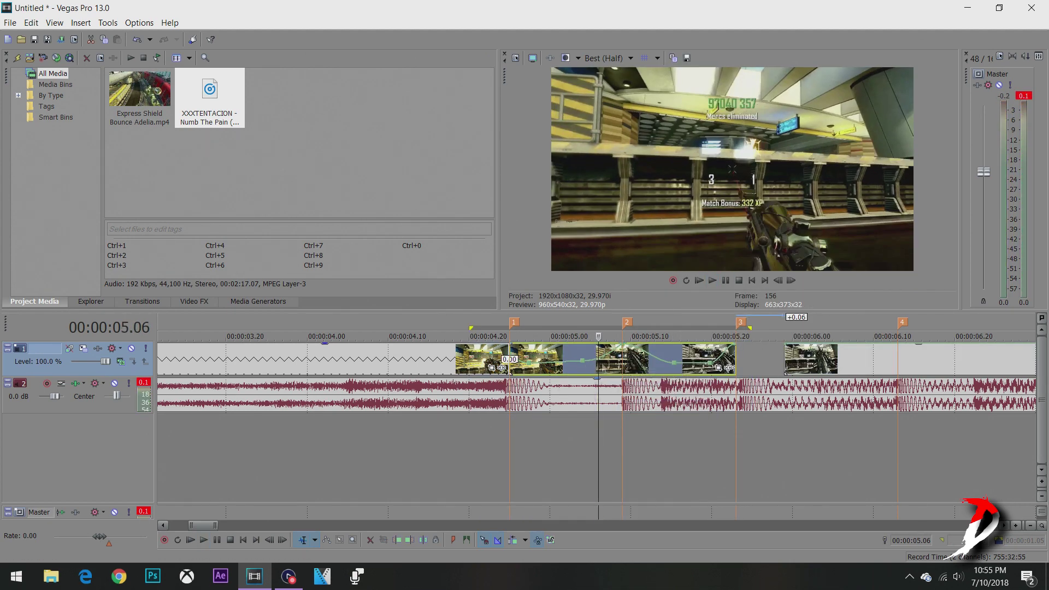
pyautogui.click(492, 448)
pyautogui.press('space')
# - Change the fade type of the velocity curve just after marker 2 and play the section back
pyautogui.rightClick(646, 355)
pyautogui.click(675, 411)
pyautogui.press('space')
pyautogui.press('space')
# - Split the remaining gameplay at the killcam's start, 00:00:09.04, and delete the part before it
pyautogui.click(875, 361)
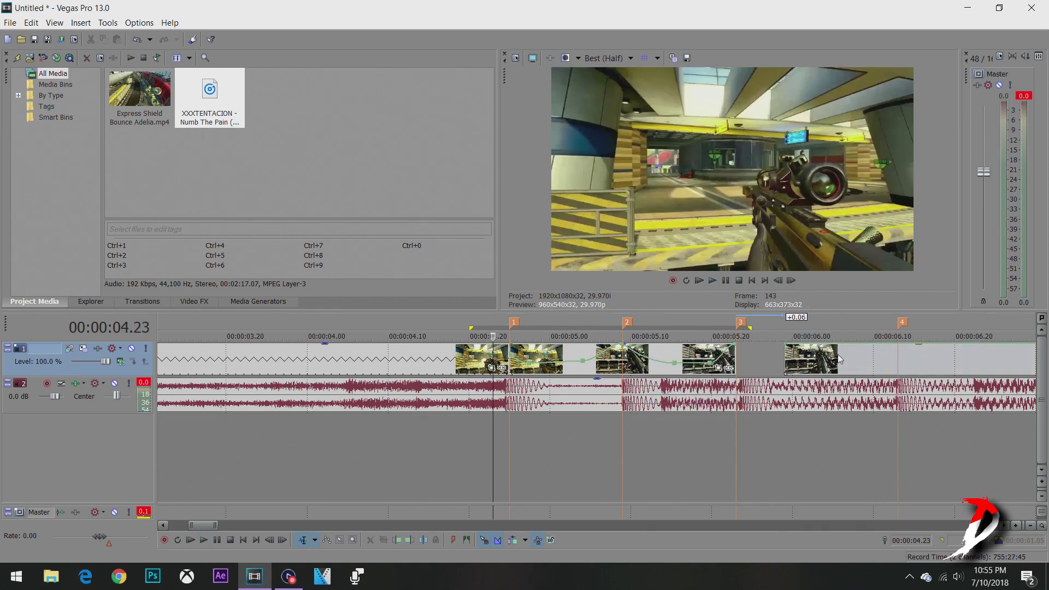
pyautogui.scroll(-5, 590, 361)
pyautogui.click(590, 362)
pyautogui.click(545, 364)
pyautogui.click(526, 359)
pyautogui.press('s')
pyautogui.press('Delete')
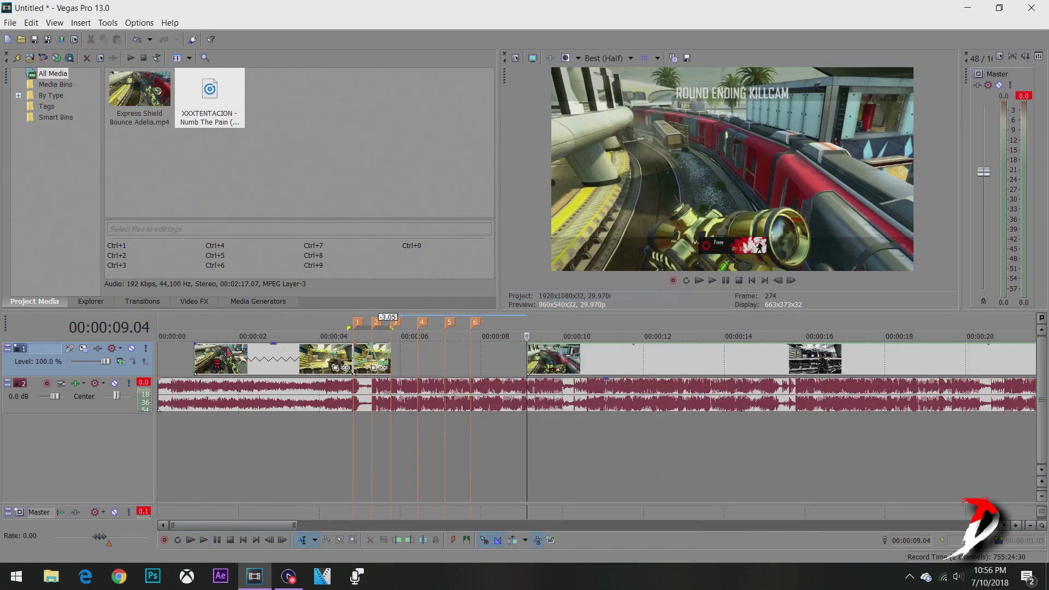
# - Move the killcam clip to marker 3 and lower its starting velocity to 50%
pyautogui.moveTo(543, 361); pyautogui.dragTo(407, 361)
pyautogui.click(407, 361)
pyautogui.scroll(5, 406, 361)
pyautogui.rightClick(533, 344)
pyautogui.click(571, 119)
# - Add velocity points around marker 4, peaking at 300% on the marker and at 50% on both sides
pyautogui.doubleClick(607, 363)
pyautogui.doubleClick(654, 363)
pyautogui.rightClick(655, 363)
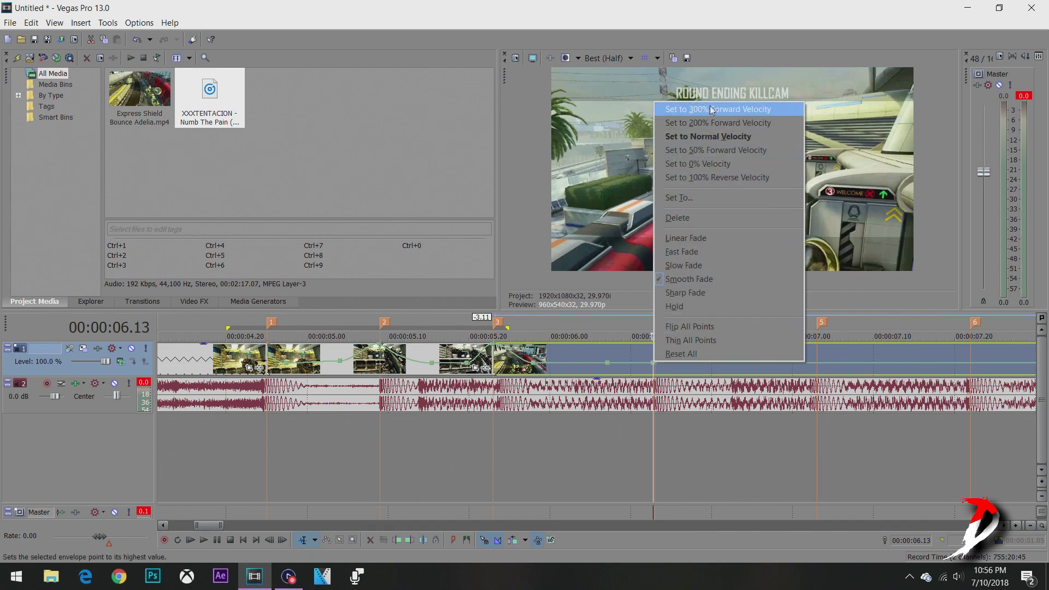
pyautogui.click(710, 110)
pyautogui.doubleClick(708, 345)
pyautogui.rightClick(712, 346)
pyautogui.click(748, 133)
# - Shape a velocity peak at marker 5, with points at 50% before and after it
pyautogui.doubleClick(763, 363)
pyautogui.doubleClick(889, 344)
pyautogui.rightClick(890, 345)
pyautogui.click(927, 133)
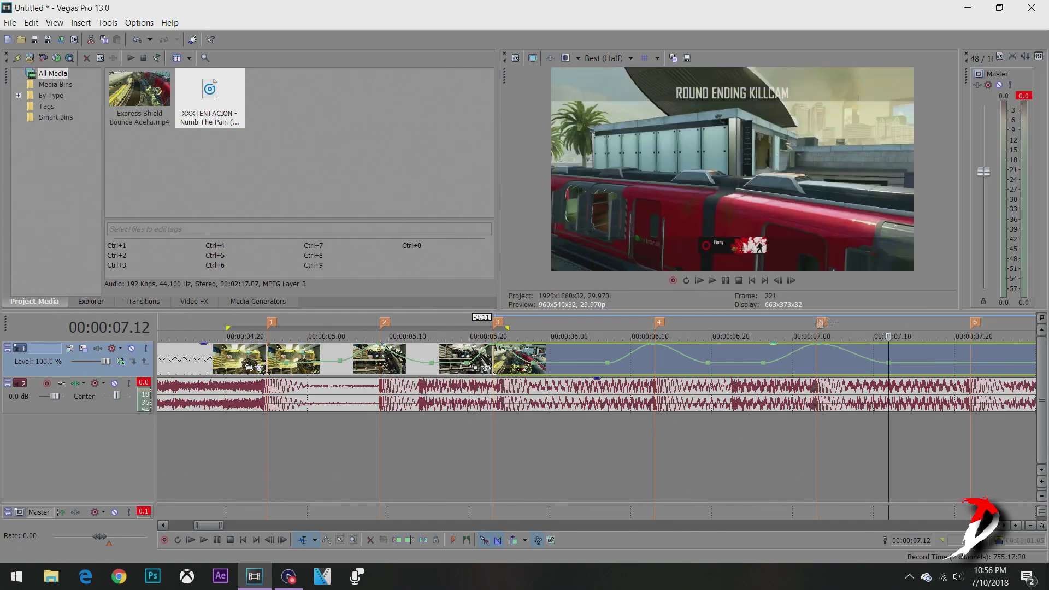
# - Add velocity points before, on and after marker 6, raising the one on the marker to the maximum
pyautogui.scroll(3, 738, 365)
pyautogui.doubleClick(737, 363)
pyautogui.doubleClick(808, 362)
pyautogui.moveTo(808, 363); pyautogui.dragTo(809, 344)
pyautogui.scroll(-4, 710, 371)
pyautogui.doubleClick(583, 345)
pyautogui.rightClick(583, 344)
pyautogui.click(612, 337)
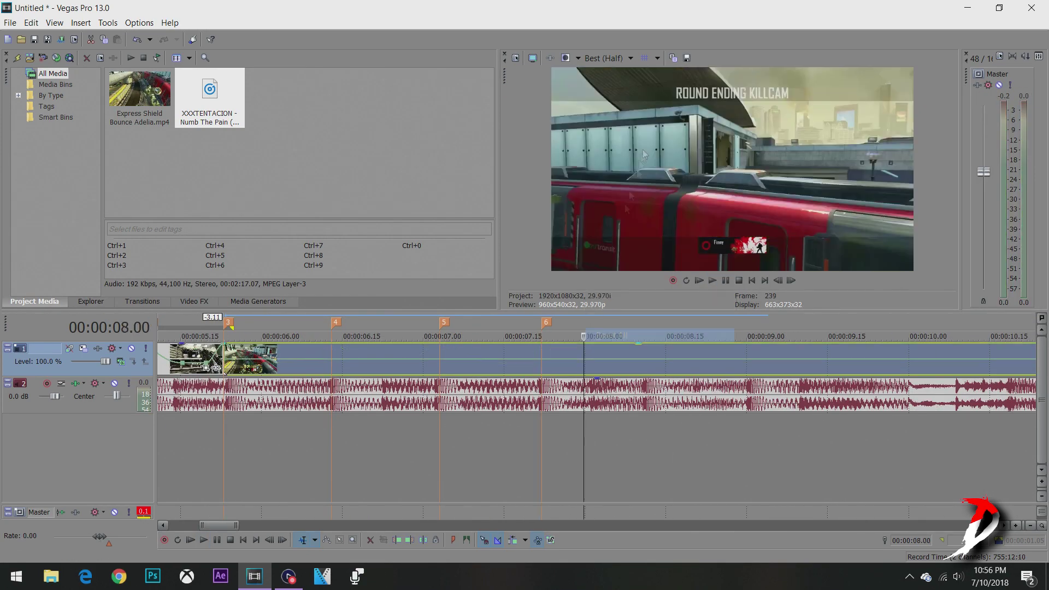
pyautogui.click(136, 41)
# - Set the velocity point after marker 6 to 50% and shape a 300% peak at 00:00:08.11 that returns to 50%
pyautogui.rightClick(583, 345)
pyautogui.click(620, 132)
pyautogui.doubleClick(622, 363)
pyautogui.doubleClick(644, 362)
pyautogui.rightClick(644, 362)
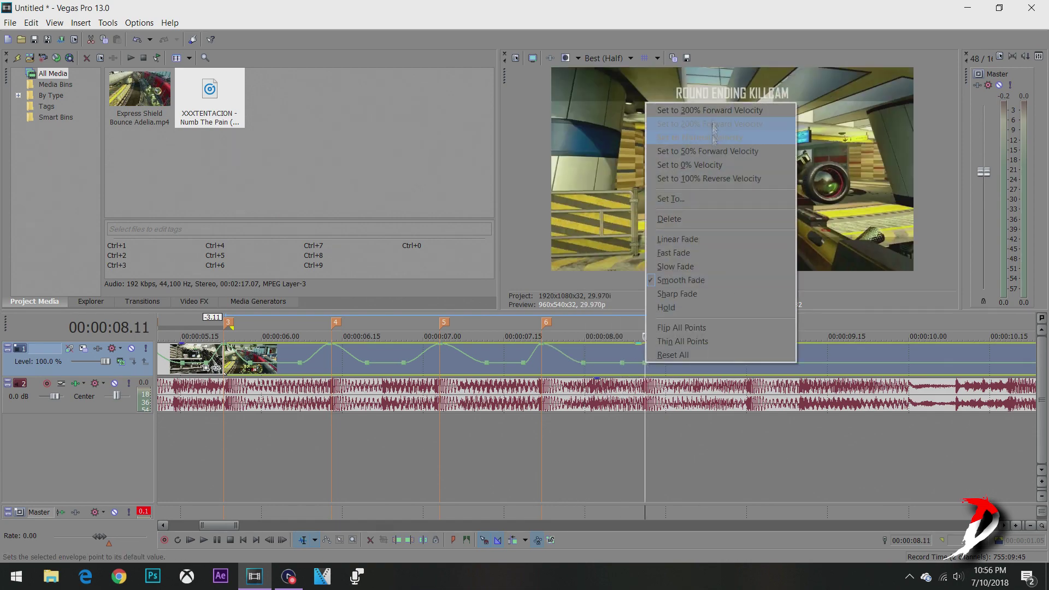
pyautogui.click(706, 111)
pyautogui.doubleClick(687, 344)
pyautogui.rightClick(688, 345)
pyautogui.click(724, 134)
# - Select the time range from marker 2 past the last velocity peak and play it to check the sync
pyautogui.moveTo(703, 437); pyautogui.dragTo(161, 434)
pyautogui.press('space')
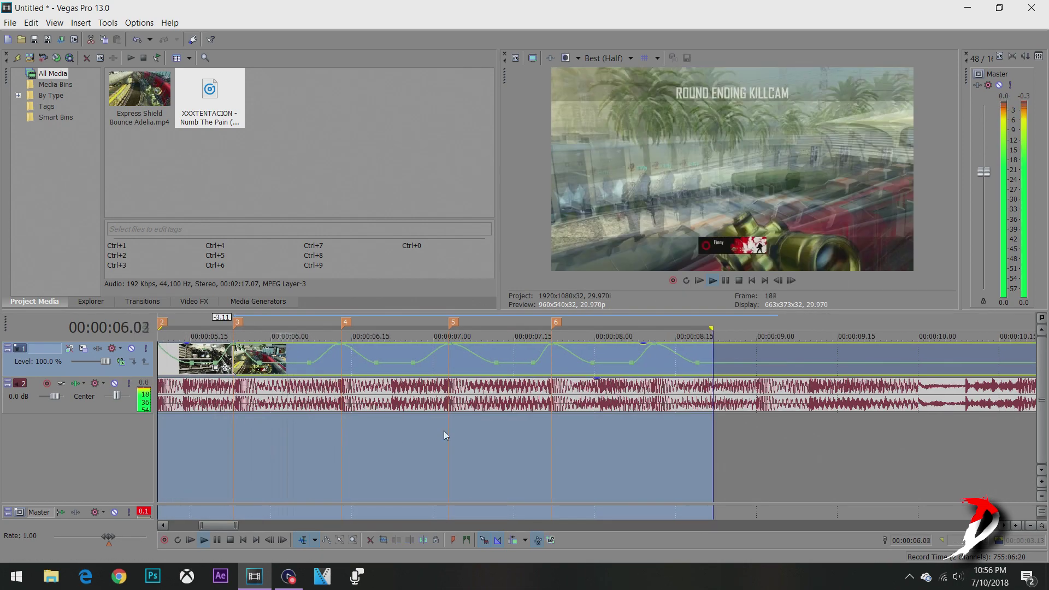
pyautogui.click(361, 419)
pyautogui.press('space')
# - Shift the velocity point after marker 4 earlier and higher, change the fade type after marker 5, and play back the result
pyautogui.moveTo(410, 362); pyautogui.dragTo(379, 356)
pyautogui.rightClick(472, 352)
pyautogui.click(493, 393)
pyautogui.click(306, 440)
pyautogui.press('space')
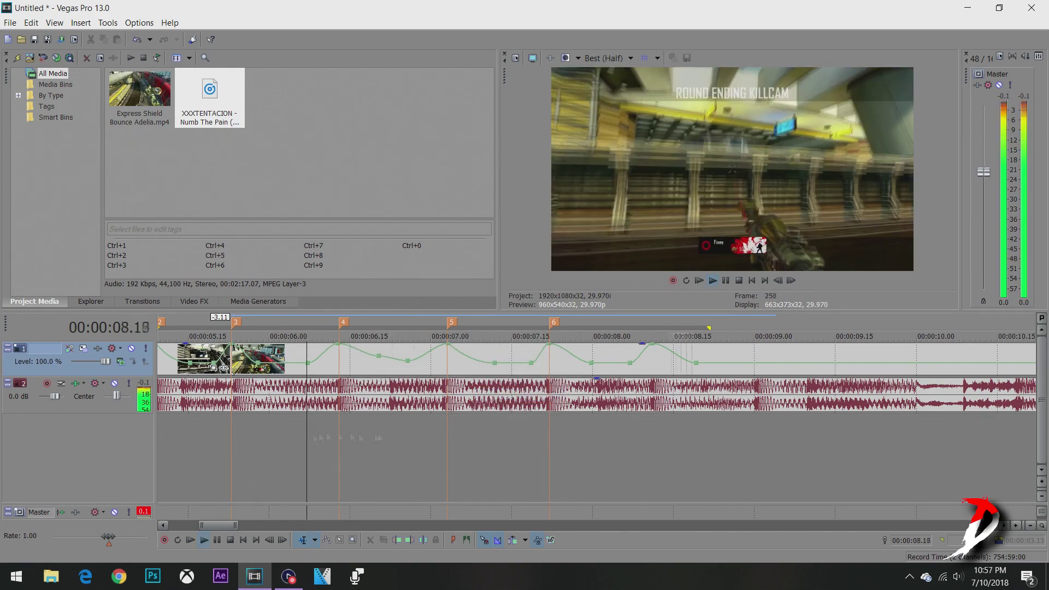
pyautogui.click(506, 437)
pyautogui.press('space')
# - Move the velocity point just before marker 6 slightly earlier and play the section back
pyautogui.click(548, 363)
pyautogui.moveTo(531, 362); pyautogui.dragTo(520, 361)
pyautogui.click(495, 369)
pyautogui.press('space')
pyautogui.press('space')
# - Split the killcam clip at the velocity peak after marker 6 and delete the remainder
pyautogui.scroll(-1, 655, 366)
pyautogui.click(708, 362)
pyautogui.press('s')
pyautogui.rightClick(714, 363)
pyautogui.click(738, 328)
# - Select the whole edited range from 00:00:00.27 to the end of the last clip and play it to check the sync
pyautogui.click(469, 429)
pyautogui.scroll(-2, 459, 427)
pyautogui.moveTo(673, 432); pyautogui.dragTo(213, 433)
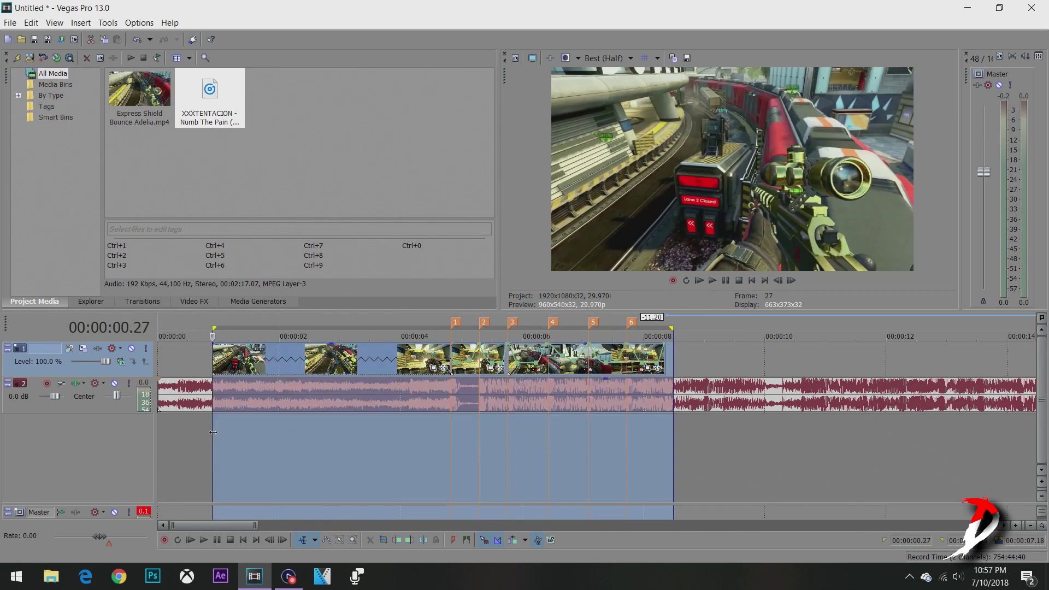
pyautogui.moveTo(664, 440); pyautogui.dragTo(212, 382)
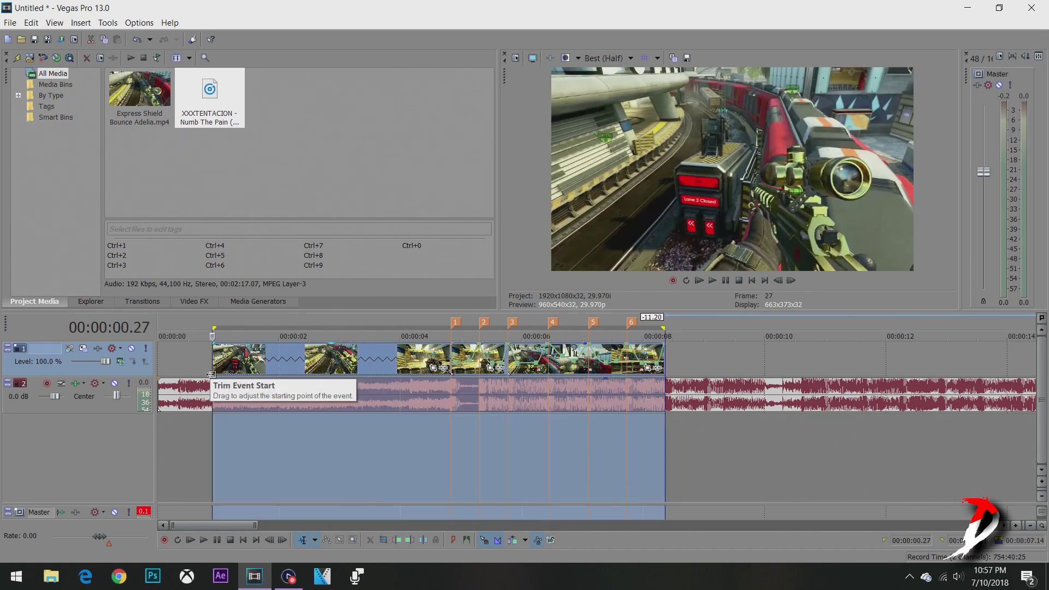
pyautogui.press('space')
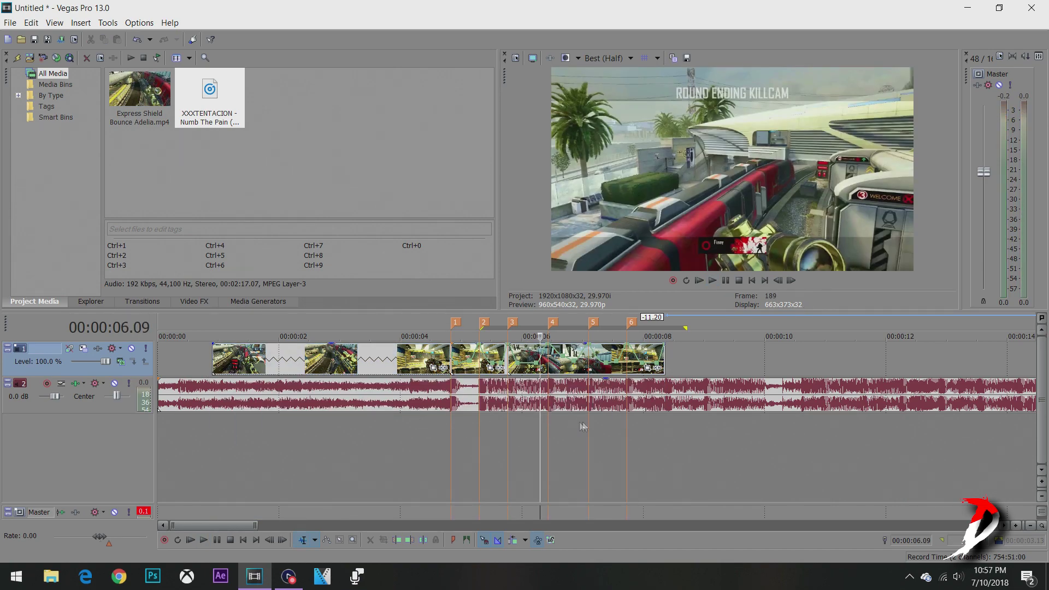
pyautogui.moveTo(673, 428); pyautogui.dragTo(212, 432)
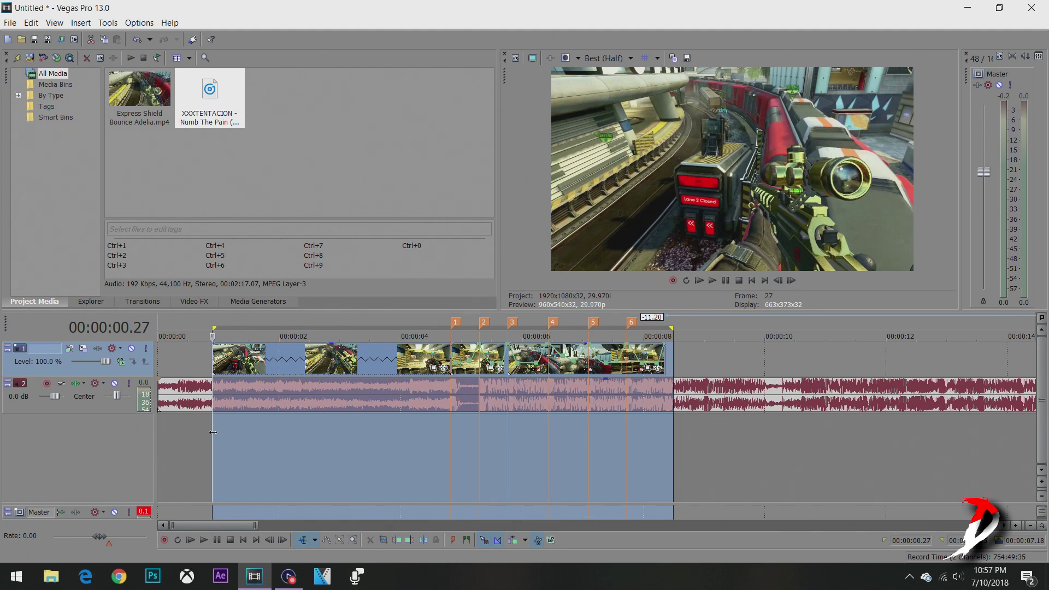
pyautogui.press('space')
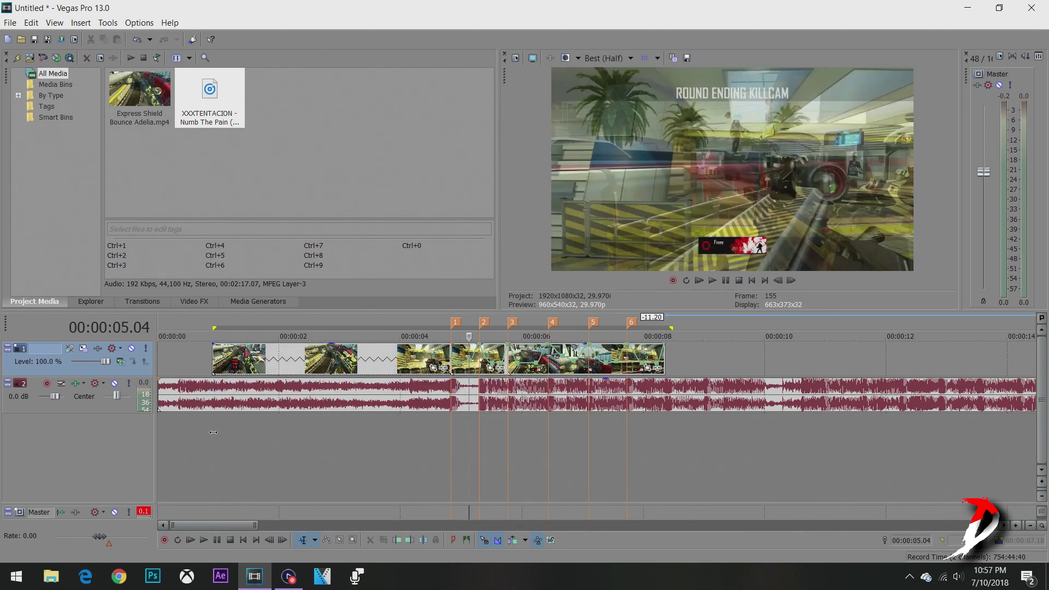
pyautogui.press('space')
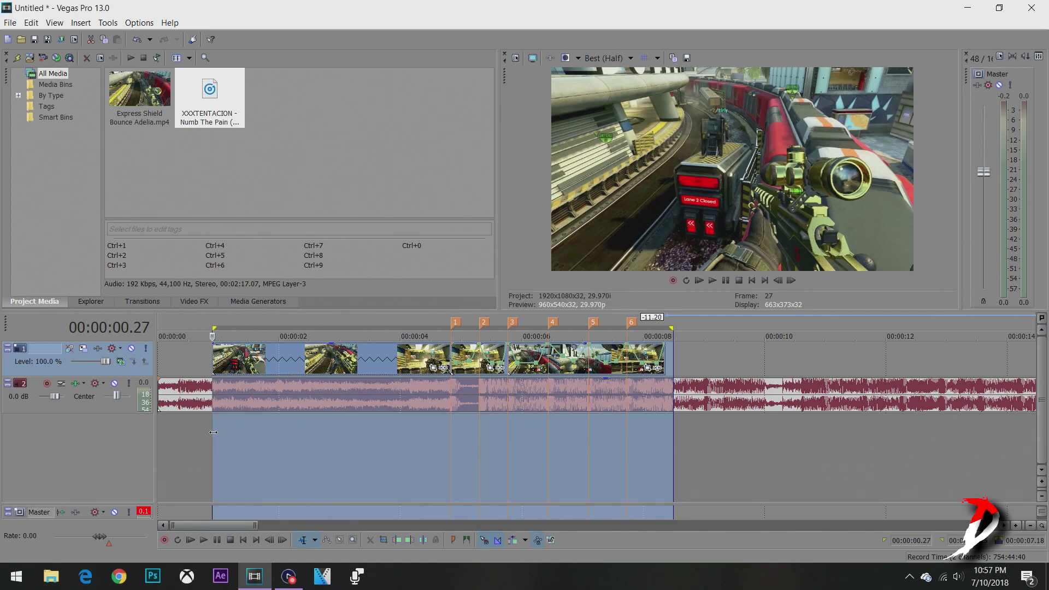
pyautogui.click(621, 438)
pyautogui.moveTo(665, 418); pyautogui.dragTo(213, 379)
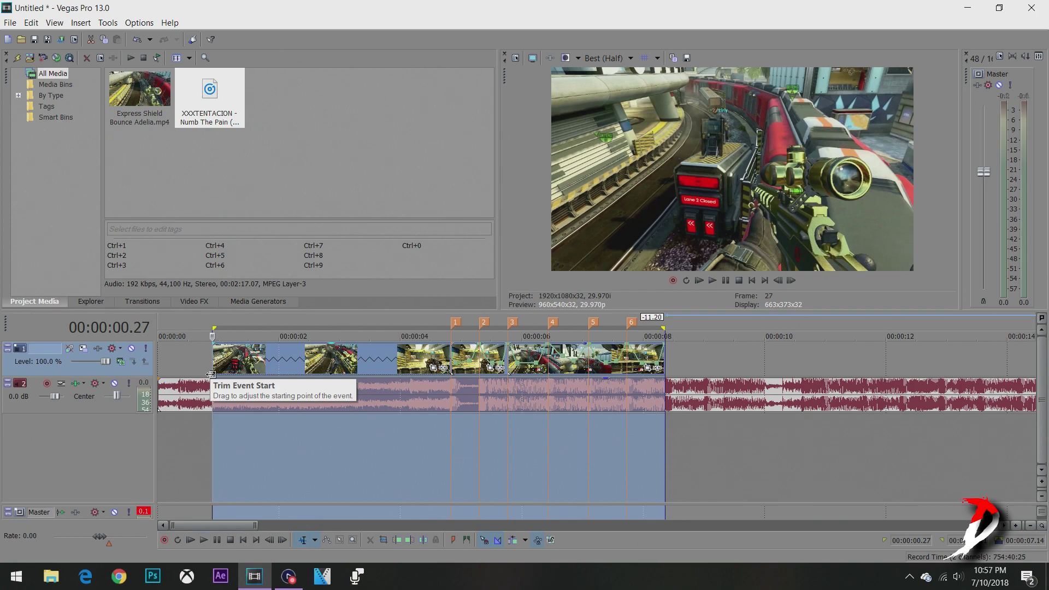
pyautogui.press('space')
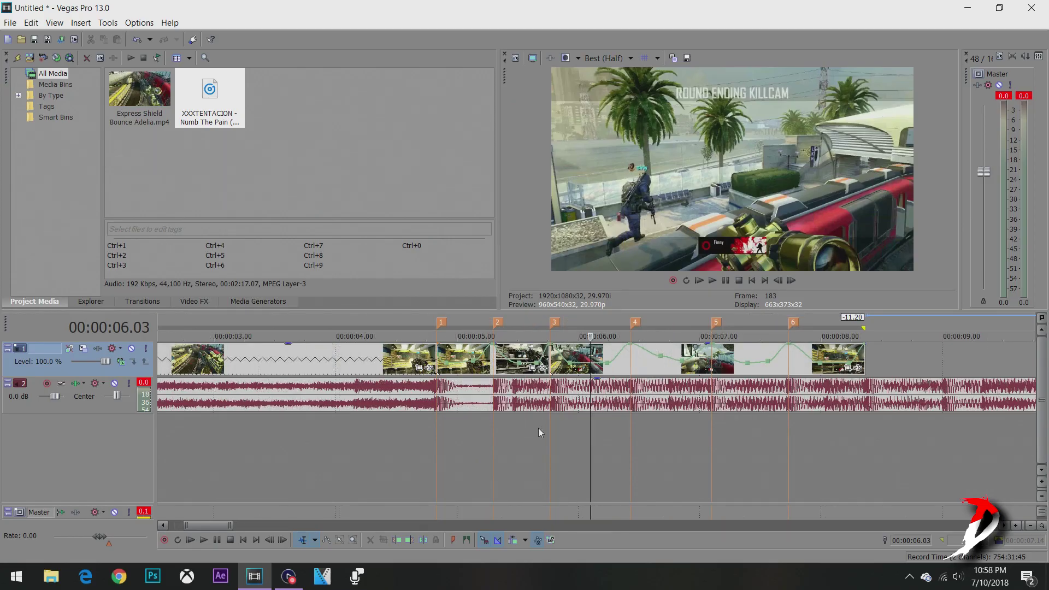
# - Split the gameplay clips at markers 2, 4, 5 and 6
pyautogui.click(539, 427)
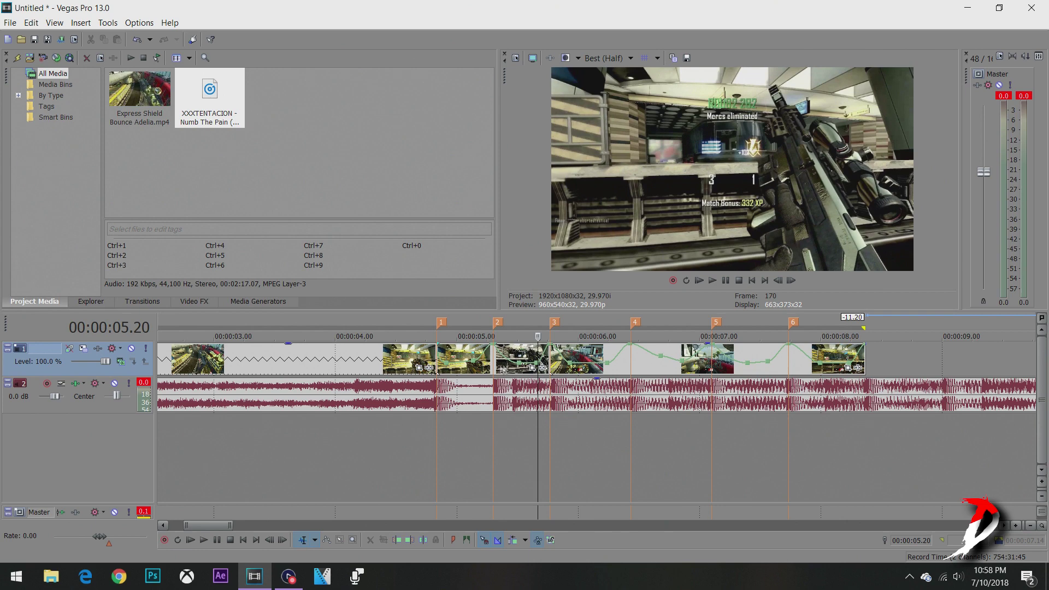
pyautogui.click(495, 366)
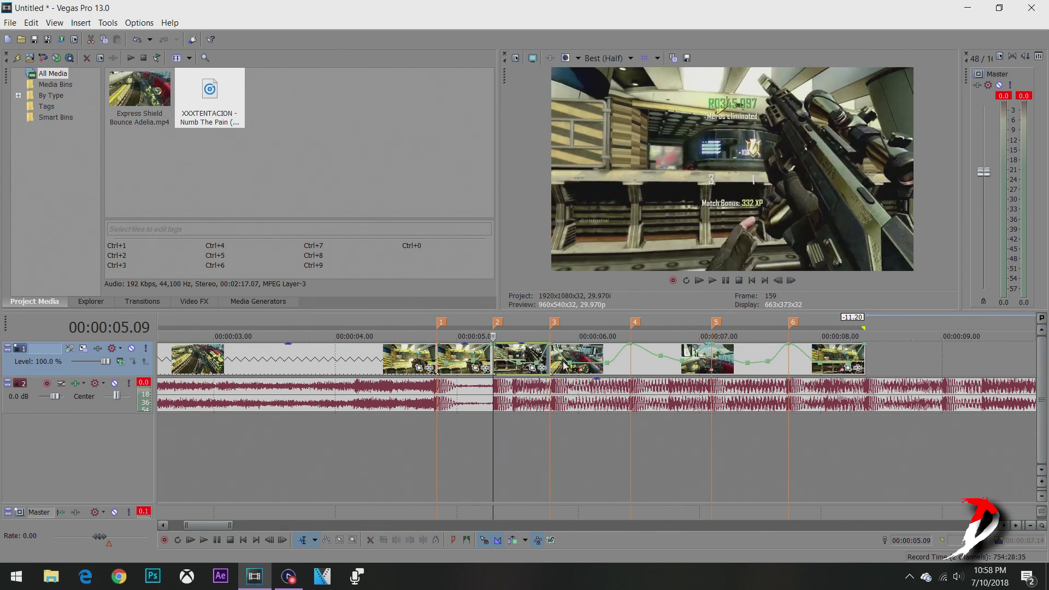
pyautogui.click(630, 367)
pyautogui.press('s')
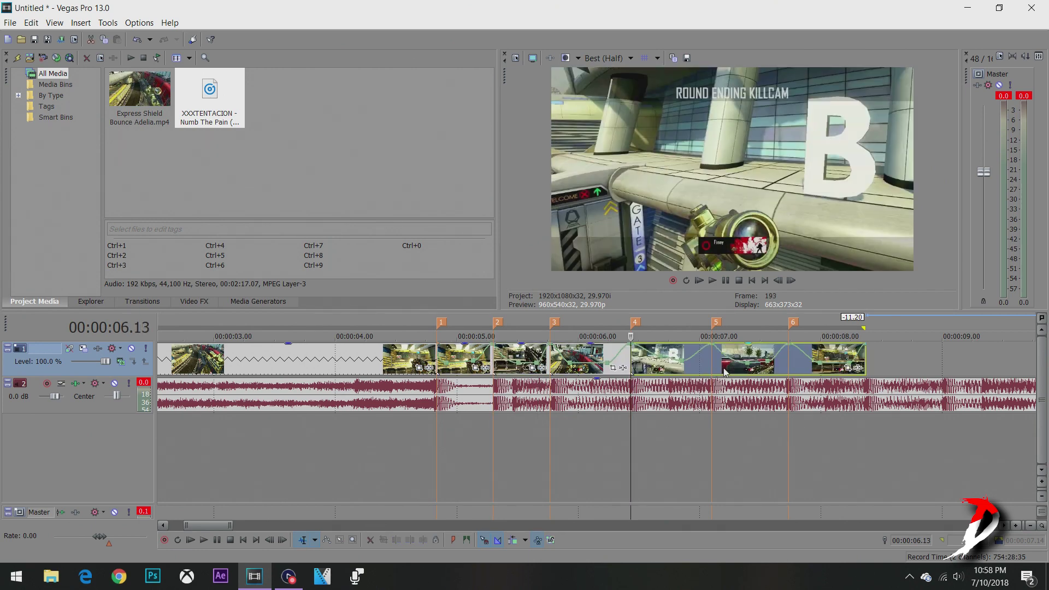
pyautogui.click(712, 371)
pyautogui.press('s')
pyautogui.click(788, 364)
pyautogui.press('s')
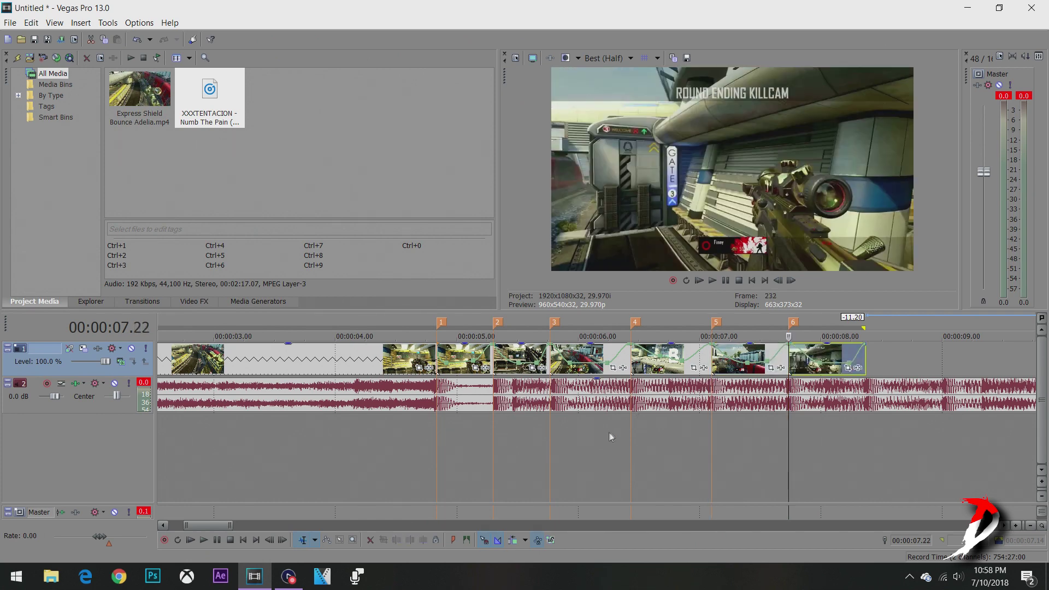
pyautogui.click(619, 437)
pyautogui.click(715, 441)
pyautogui.click(502, 445)
pyautogui.click(457, 432)
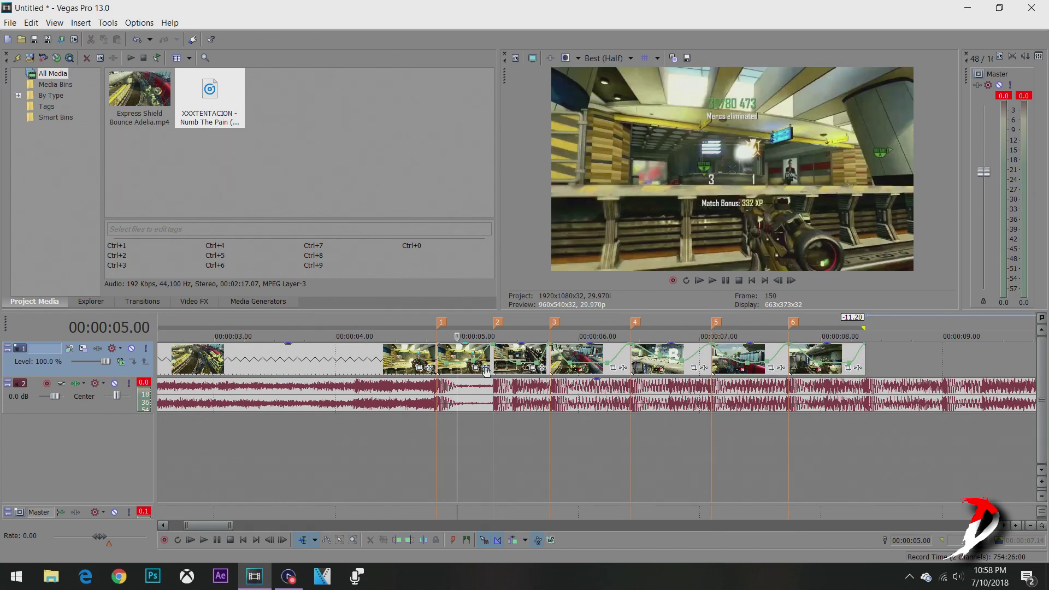
# - Add the BCC Lens Blur effect to the clip between markers 1 and 2 and apply its saved "blur" preset
pyautogui.click(487, 369)
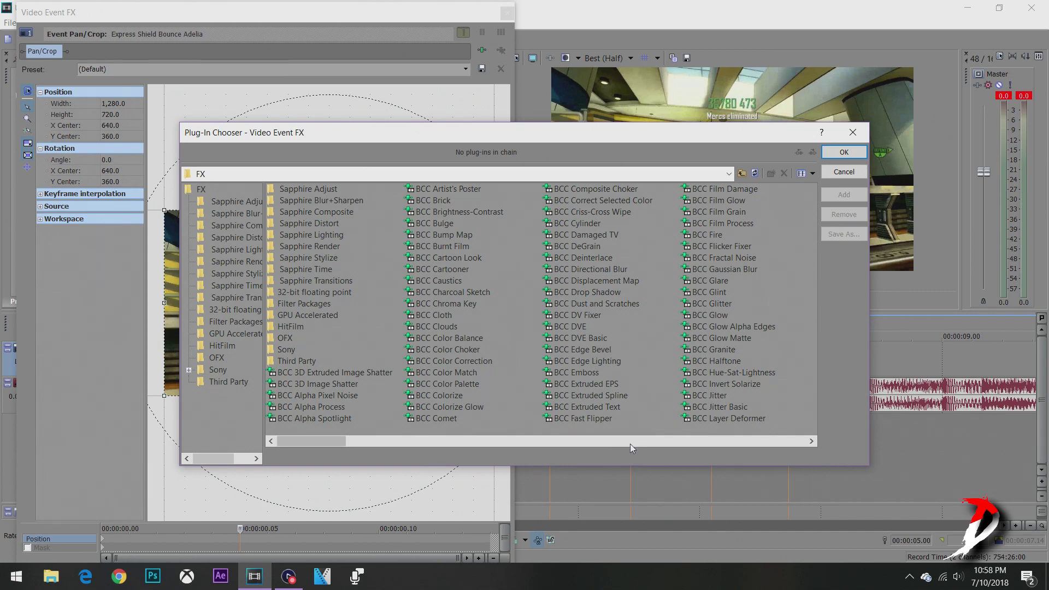
pyautogui.click(631, 443)
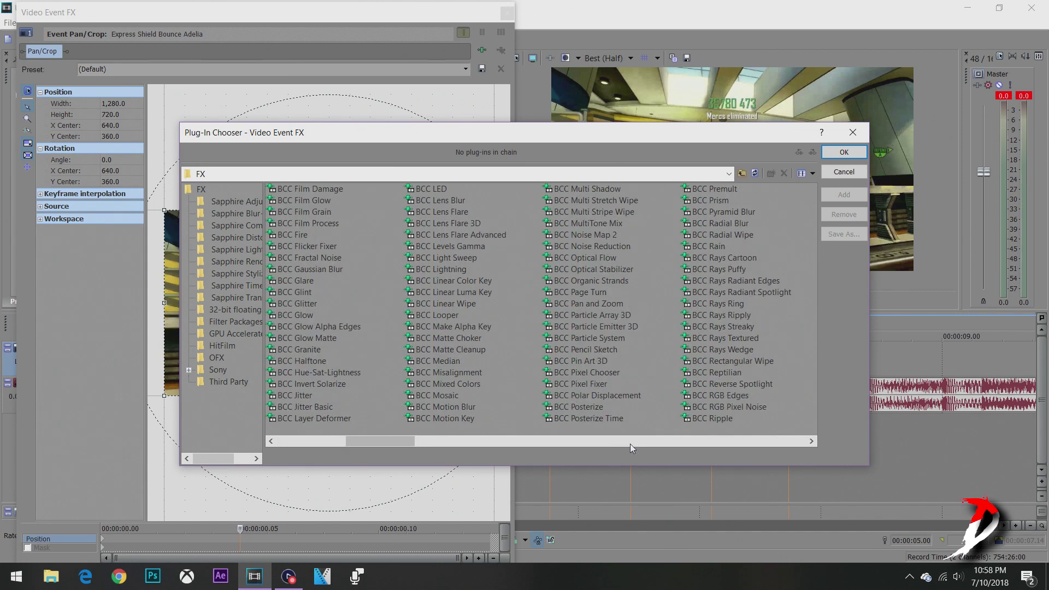
pyautogui.doubleClick(437, 202)
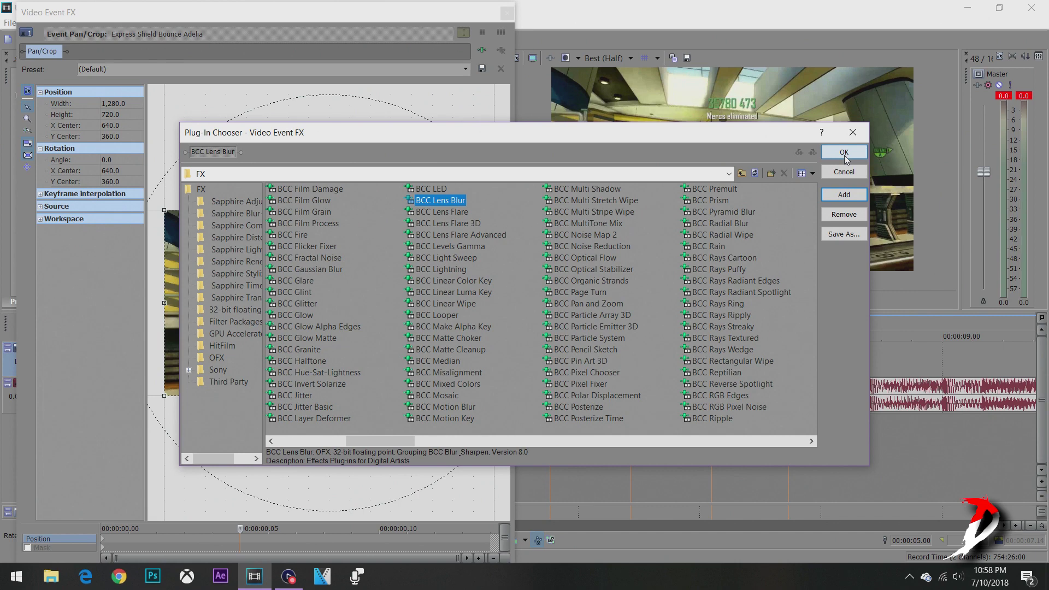
pyautogui.click(844, 153)
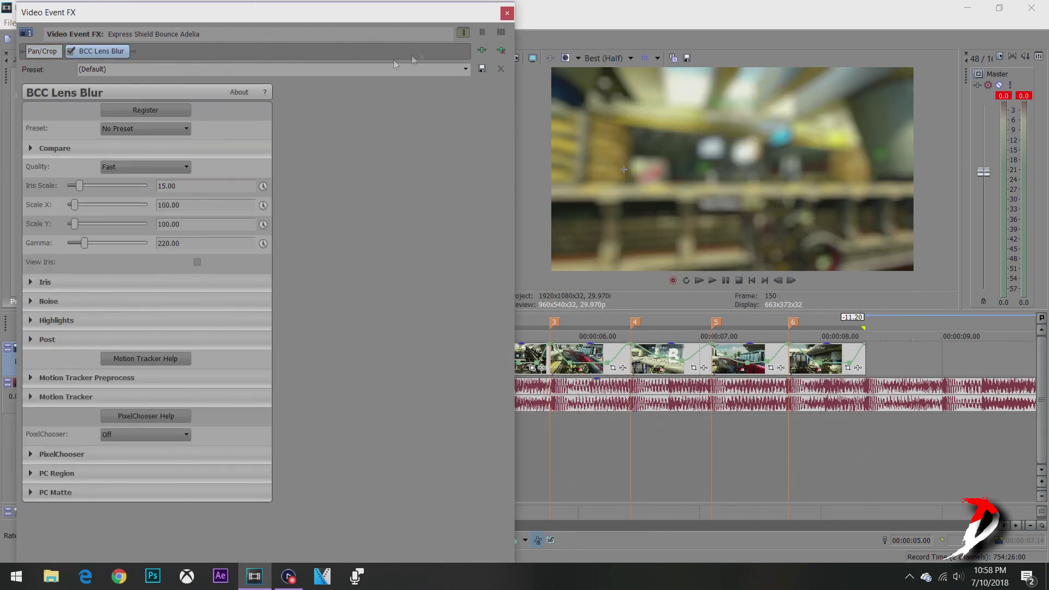
pyautogui.click(245, 93)
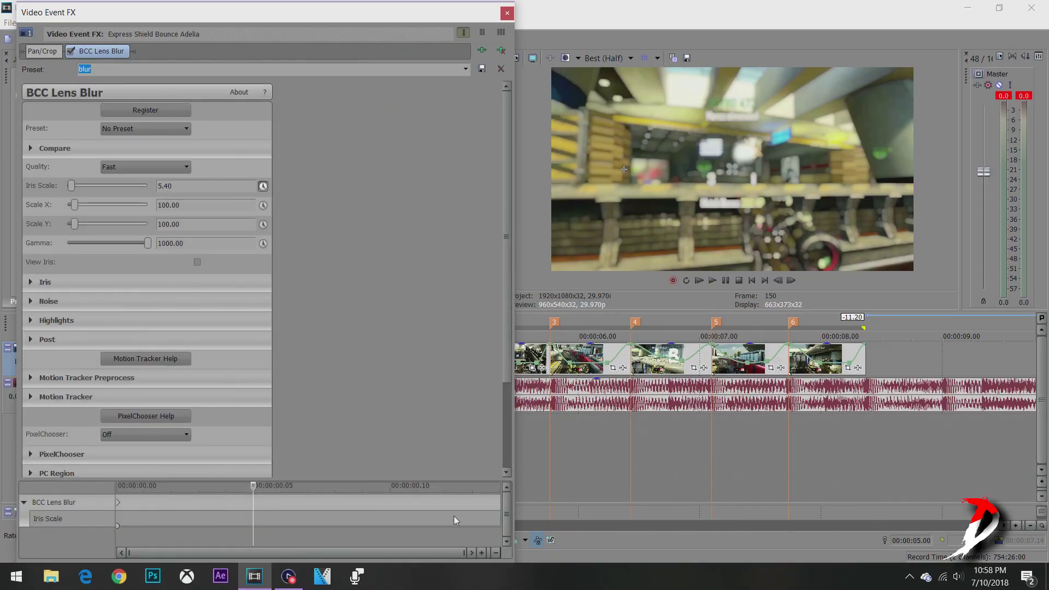
# - Keyframe the Lens Blur's Iris Scale to 0.00 at 00:00:00.13 and give that keyframe a Slow Fade
pyautogui.click(483, 517)
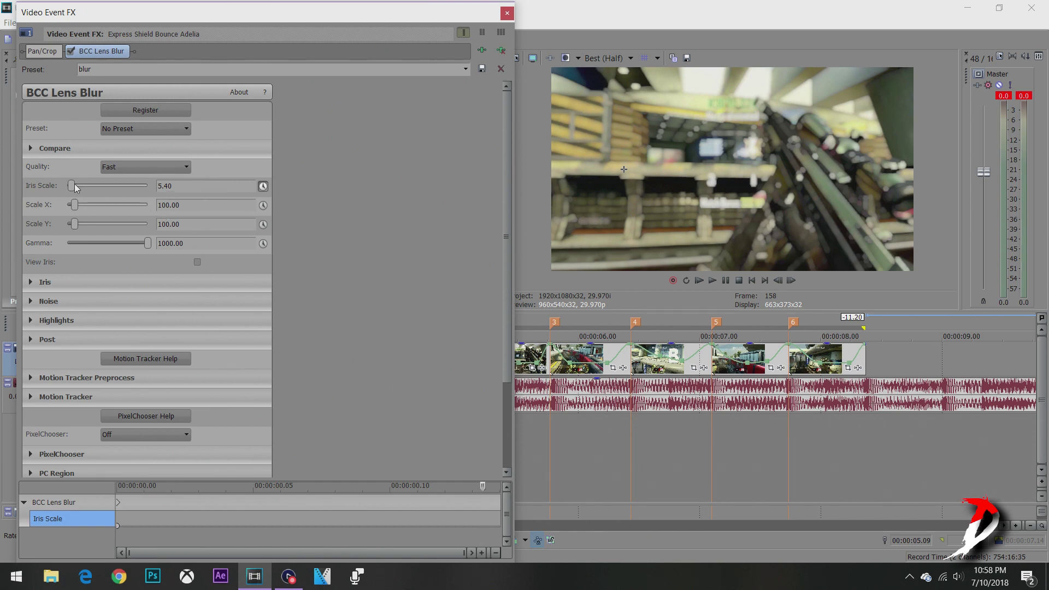
pyautogui.moveTo(71, 185); pyautogui.dragTo(1, 176)
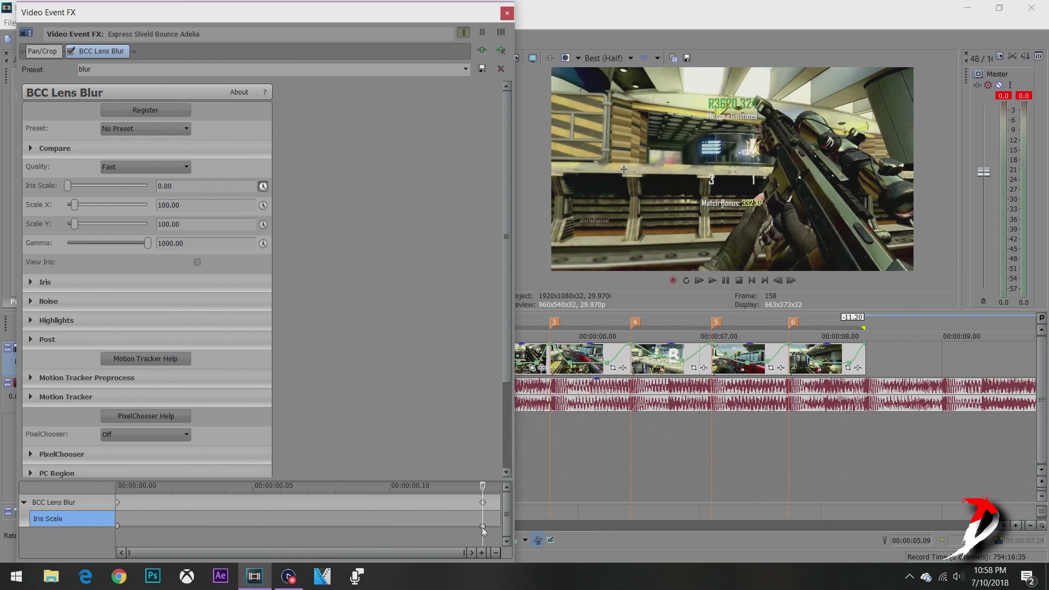
pyautogui.moveTo(483, 526)
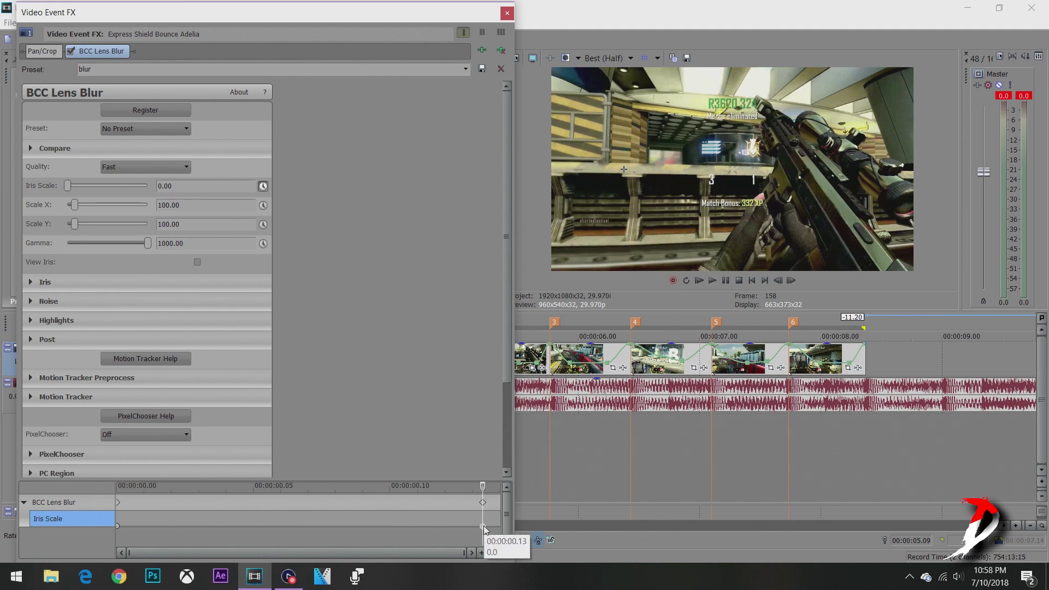
pyautogui.rightClick(483, 526)
pyautogui.click(521, 462)
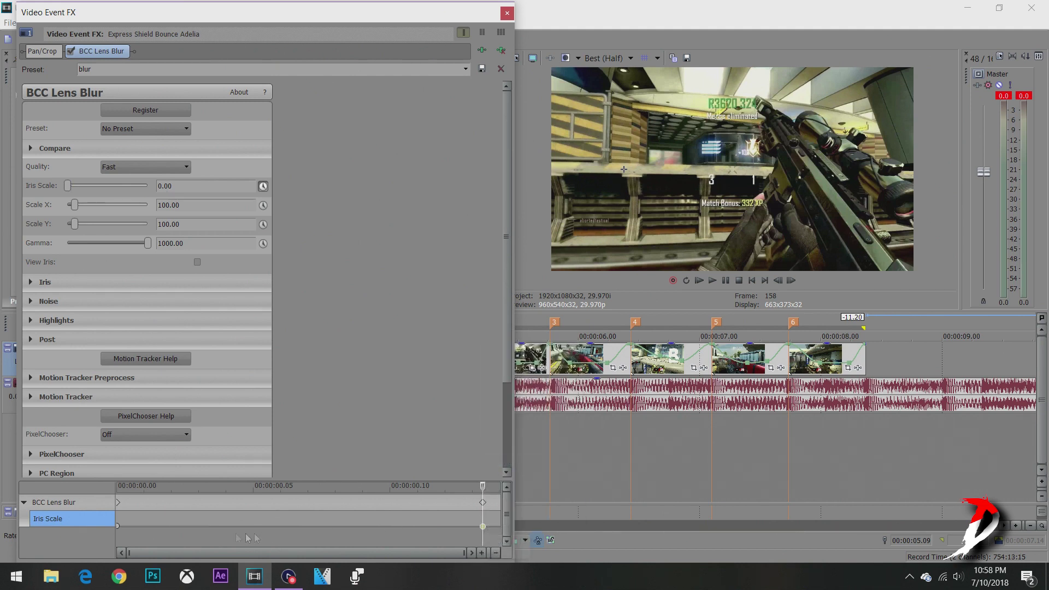
# - Set the starting Iris Scale keyframe to Smooth Fade and close the effect window
pyautogui.rightClick(119, 528)
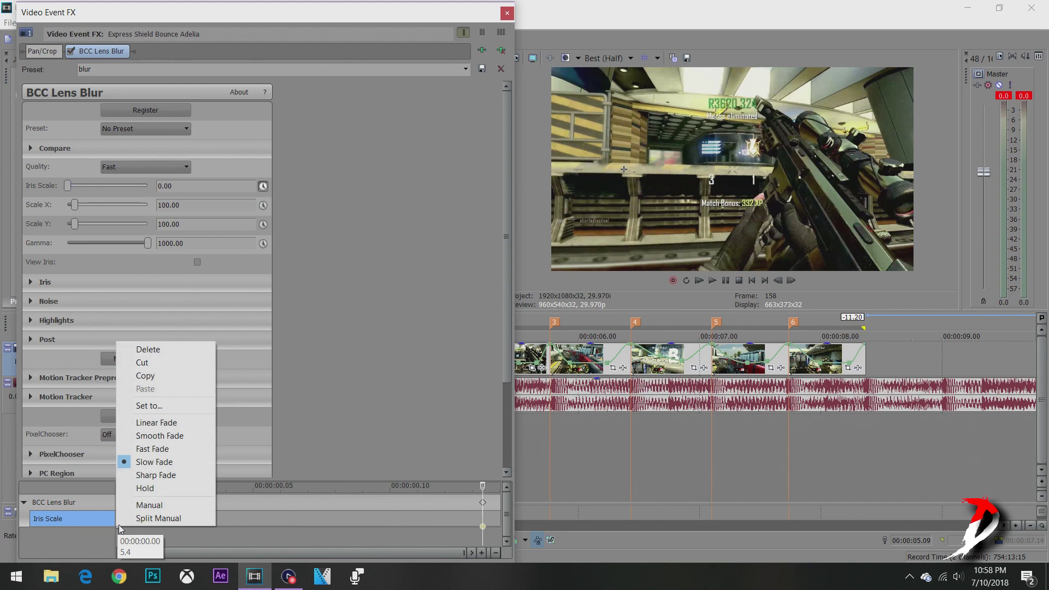
pyautogui.click(152, 436)
pyautogui.click(118, 526)
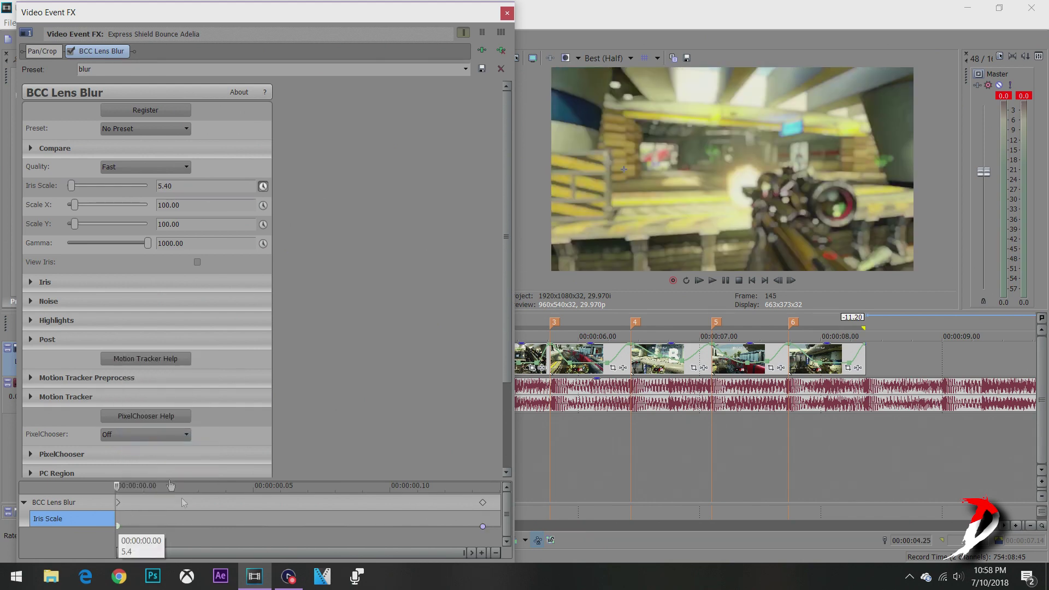
pyautogui.click(507, 12)
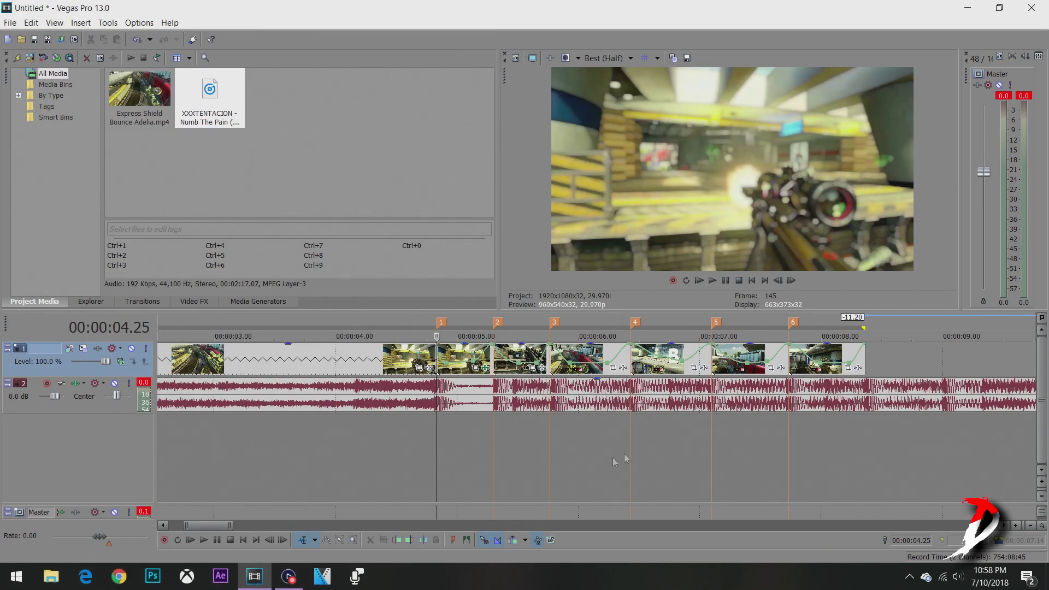
# - Select the range from just before marker 1 to just before marker 3 and play it to check the blur
pyautogui.moveTo(538, 447); pyautogui.dragTo(402, 435)
pyautogui.click(402, 434)
pyautogui.press('space')
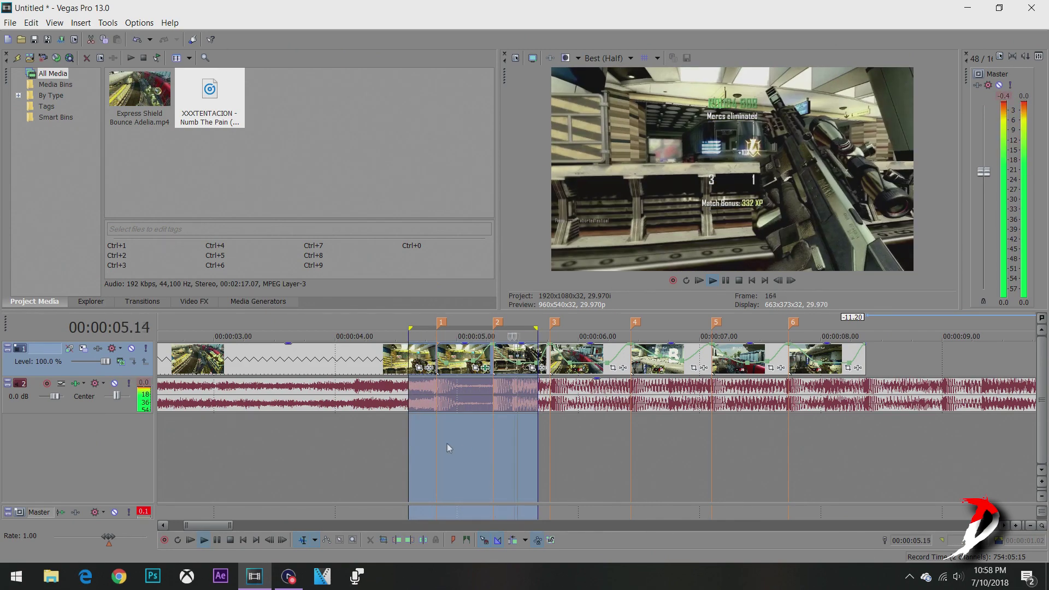
# - Add the BCC Directional Blur effect to the clip between markers 3 and 4 and apply its "dillys blur" preset
pyautogui.click(624, 368)
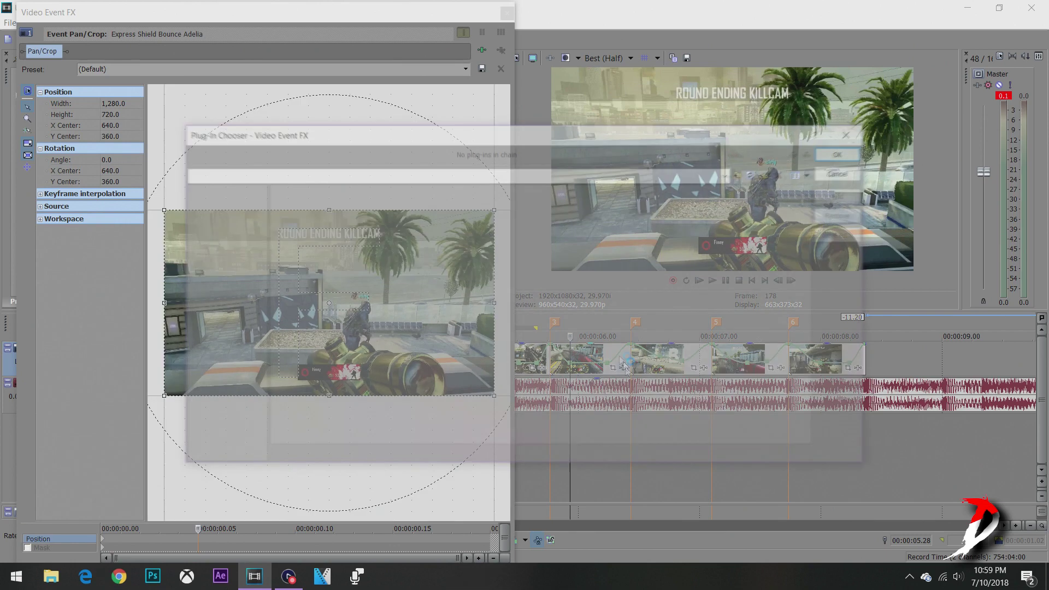
pyautogui.click(622, 270)
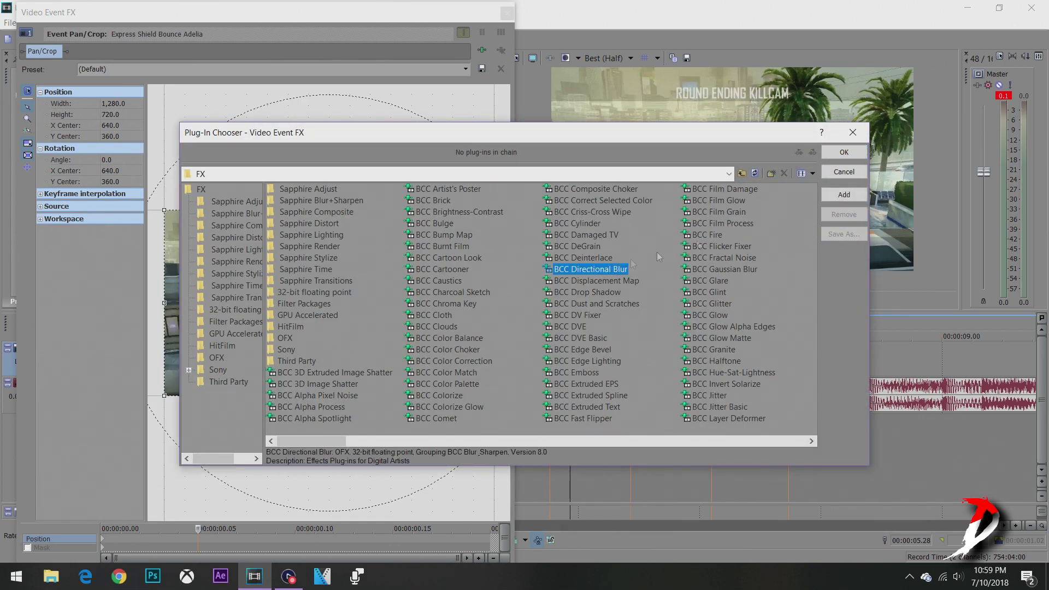
pyautogui.click(671, 234)
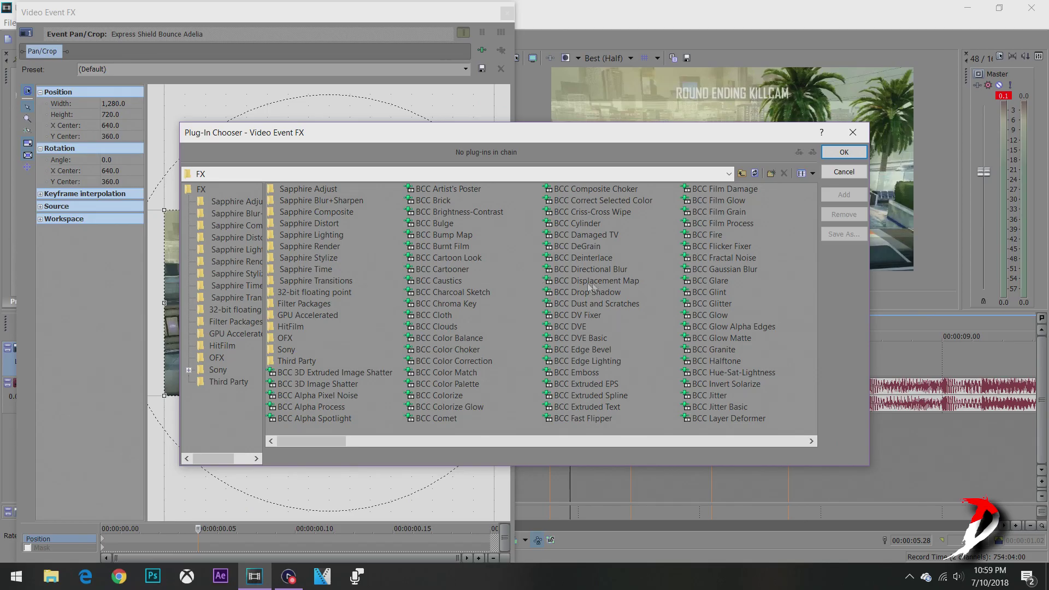
pyautogui.doubleClick(608, 271)
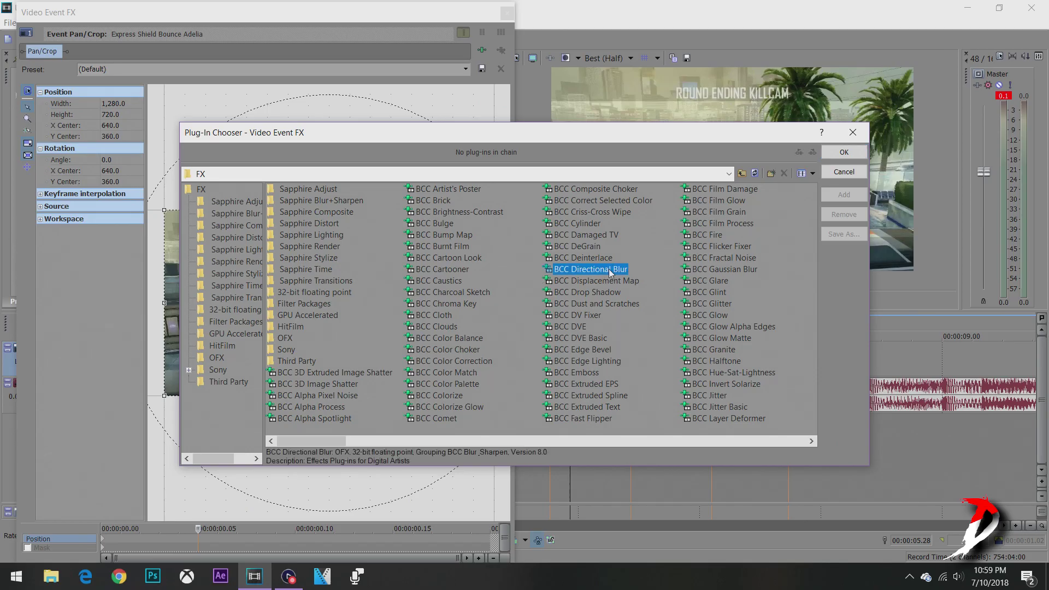
pyautogui.click(848, 150)
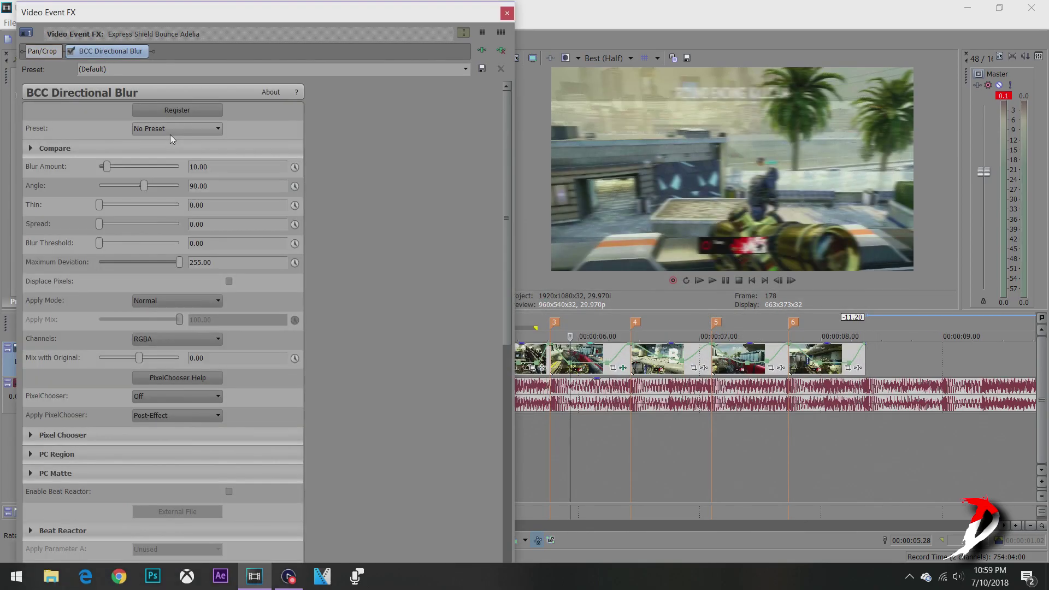
pyautogui.click(466, 69)
pyautogui.click(198, 99)
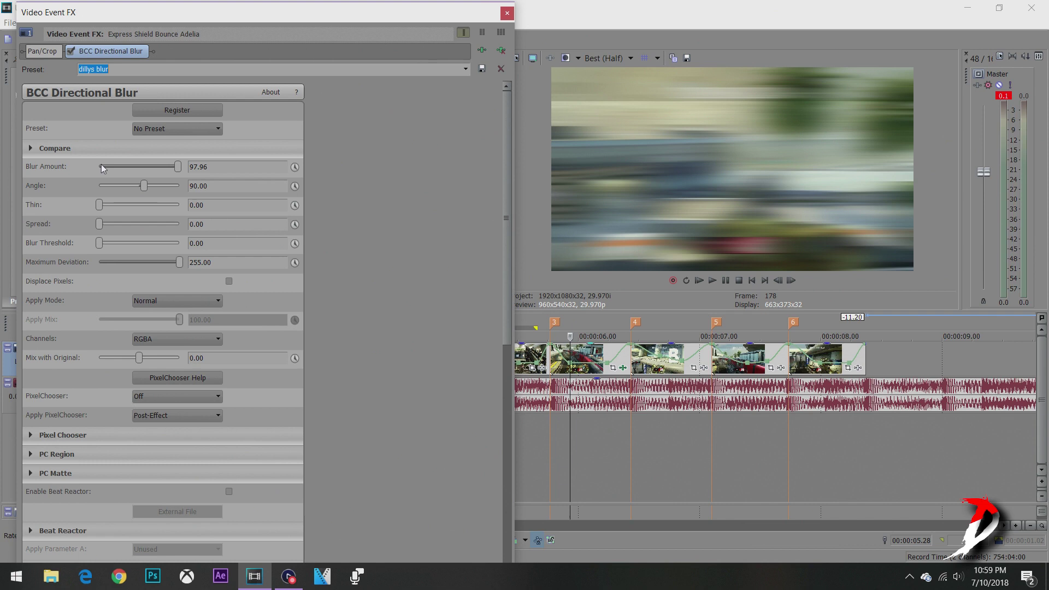
# - Animate the Directional Blur's Blur Amount from the clip's start down to 0.00 at 00:00:00.03
pyautogui.click(294, 167)
pyautogui.click(116, 514)
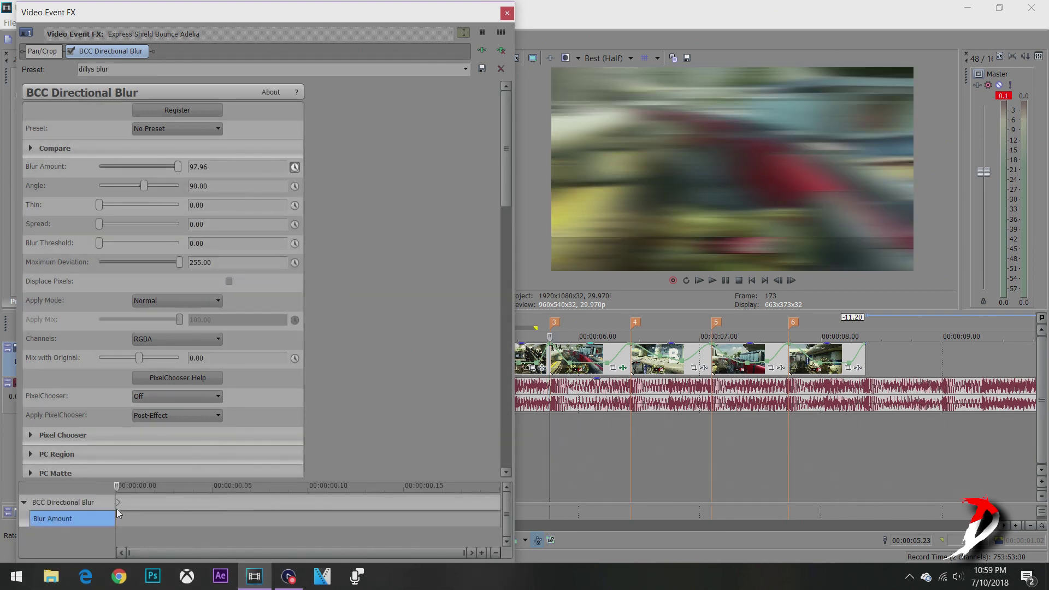
pyautogui.press('Right')
pyautogui.press('Right')
pyautogui.press('Right')
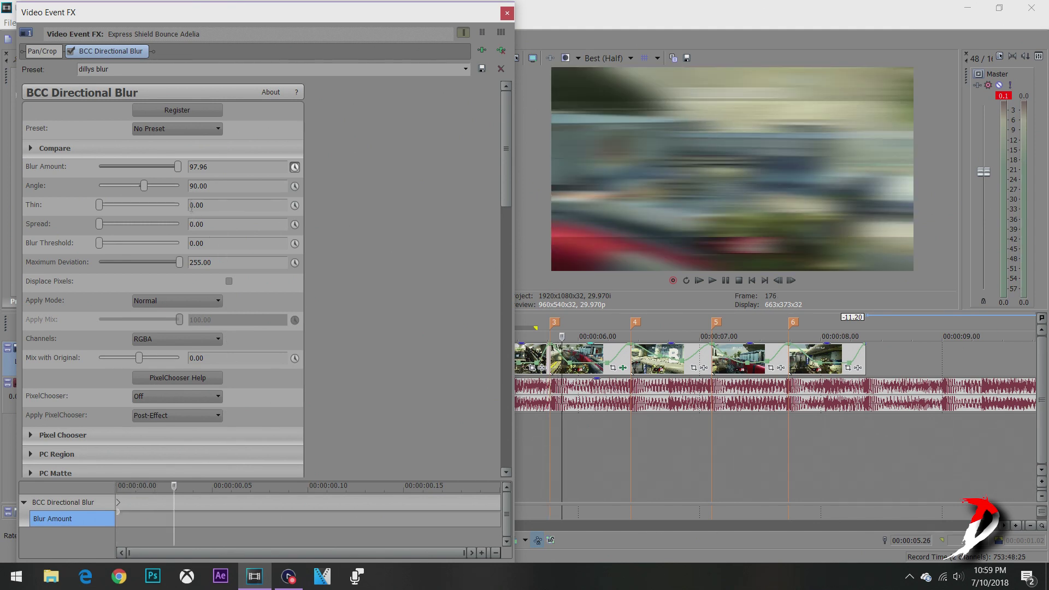
pyautogui.moveTo(179, 165); pyautogui.dragTo(82, 166)
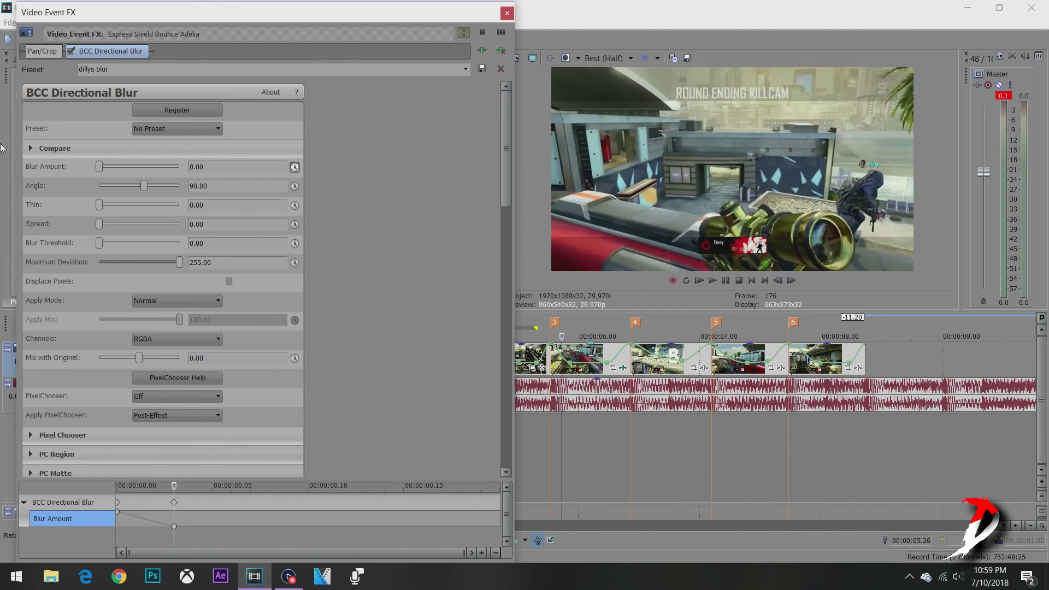
# - Set the ending Blur Amount keyframe to Fast Fade and the starting one to Slow Fade
pyautogui.rightClick(173, 526)
pyautogui.click(188, 436)
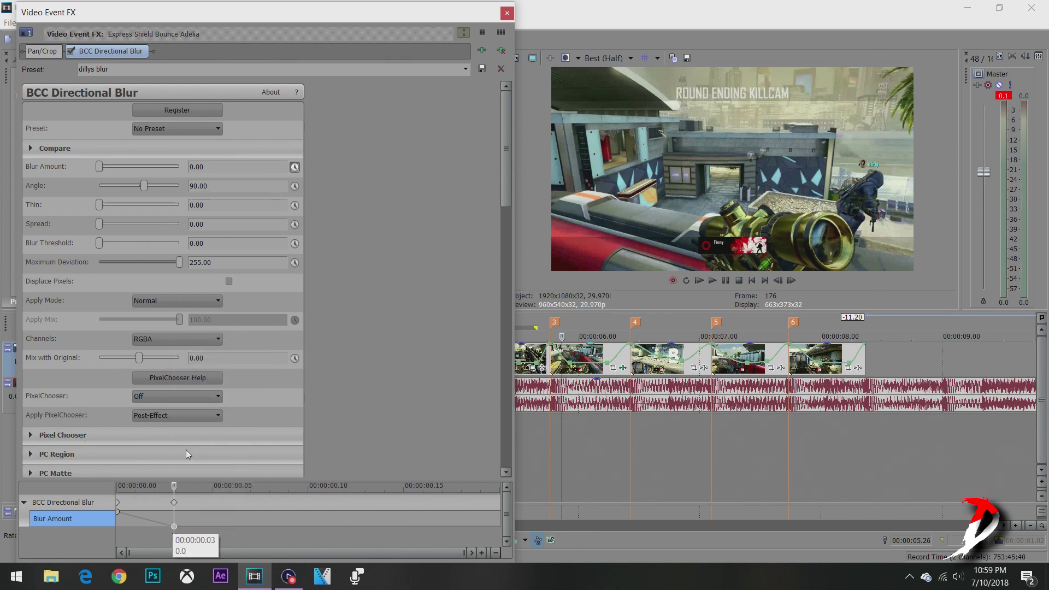
pyautogui.rightClick(174, 527)
pyautogui.click(189, 449)
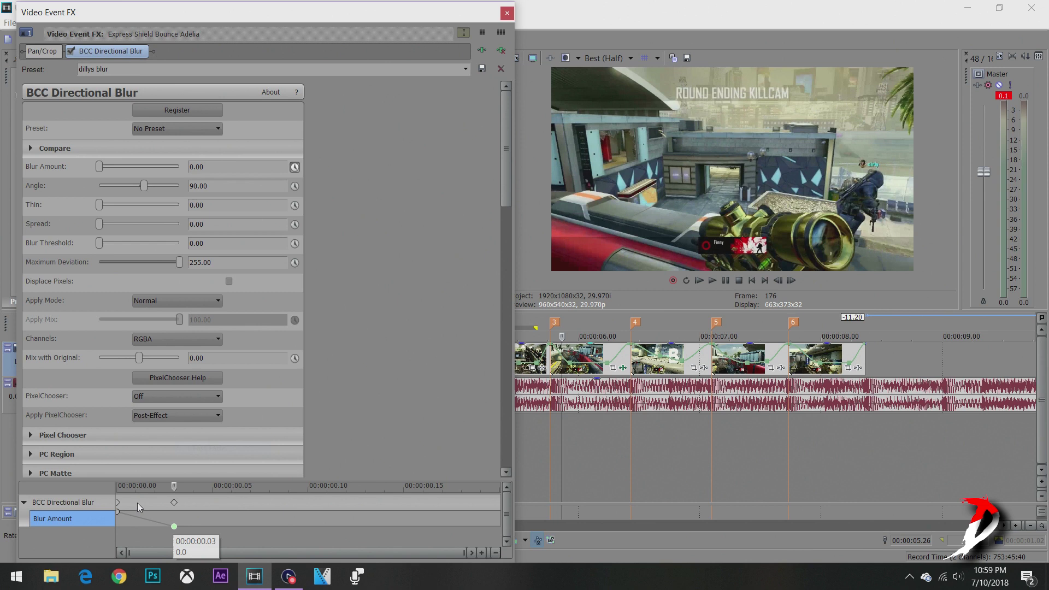
pyautogui.rightClick(117, 511)
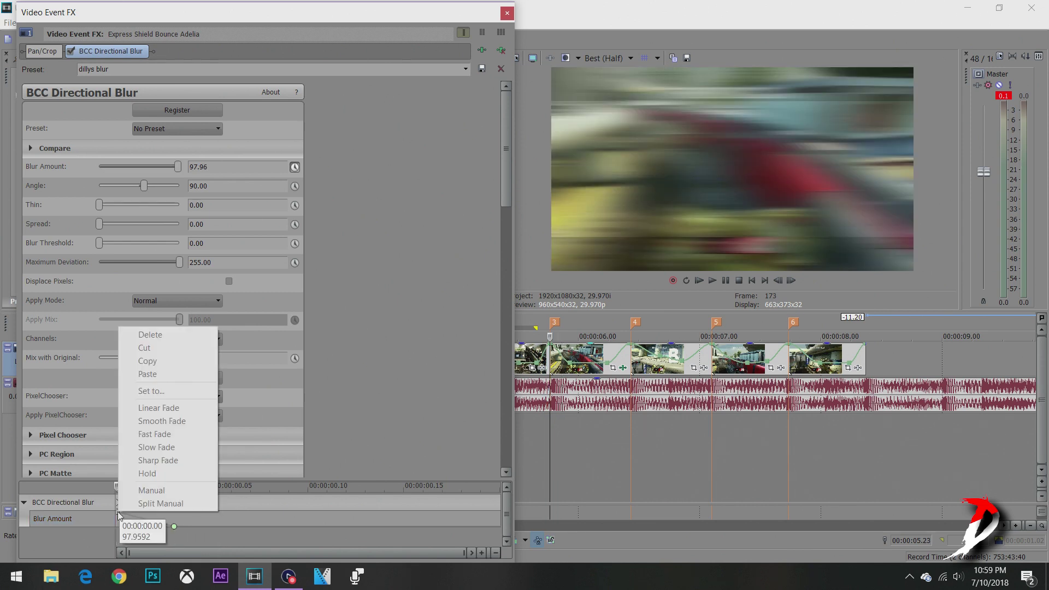
pyautogui.click(135, 446)
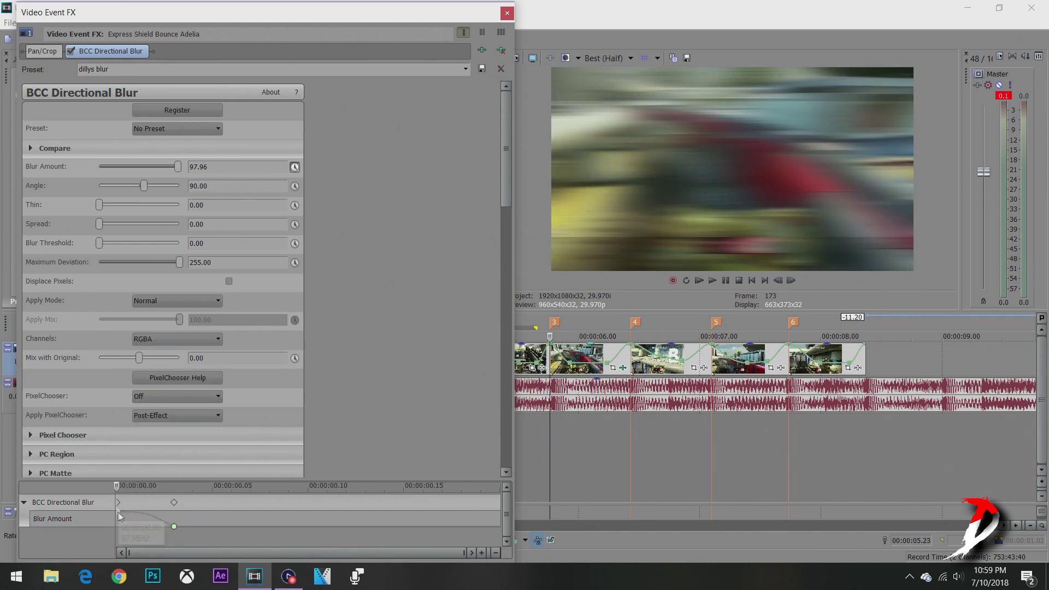
# - Change the starting Blur Amount keyframe to Fast Fade and the ending one to Slow Fade
pyautogui.rightClick(120, 512)
pyautogui.click(134, 436)
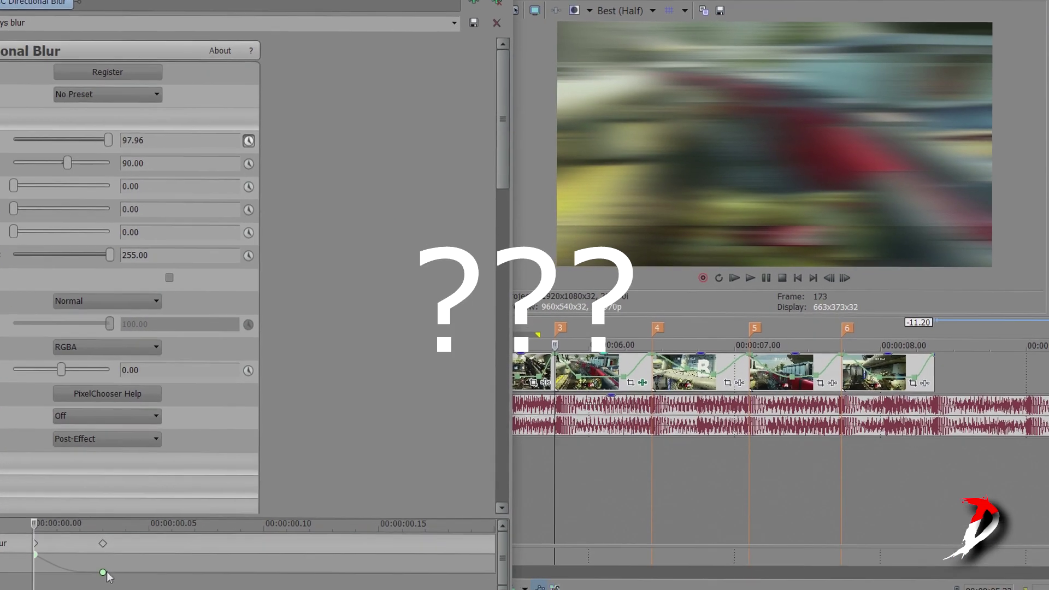
pyautogui.rightClick(174, 526)
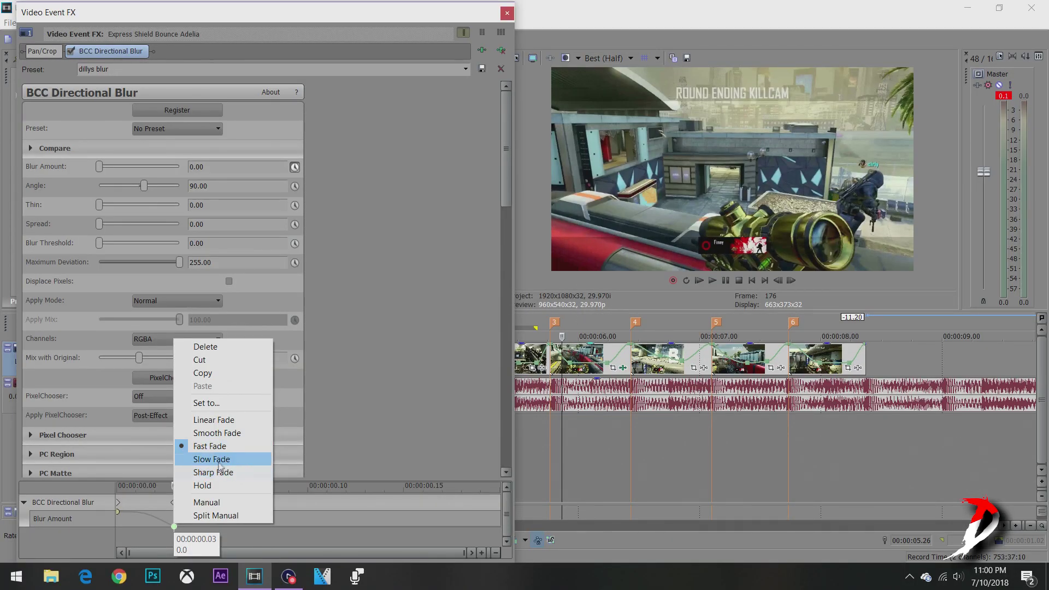
pyautogui.click(15, 567)
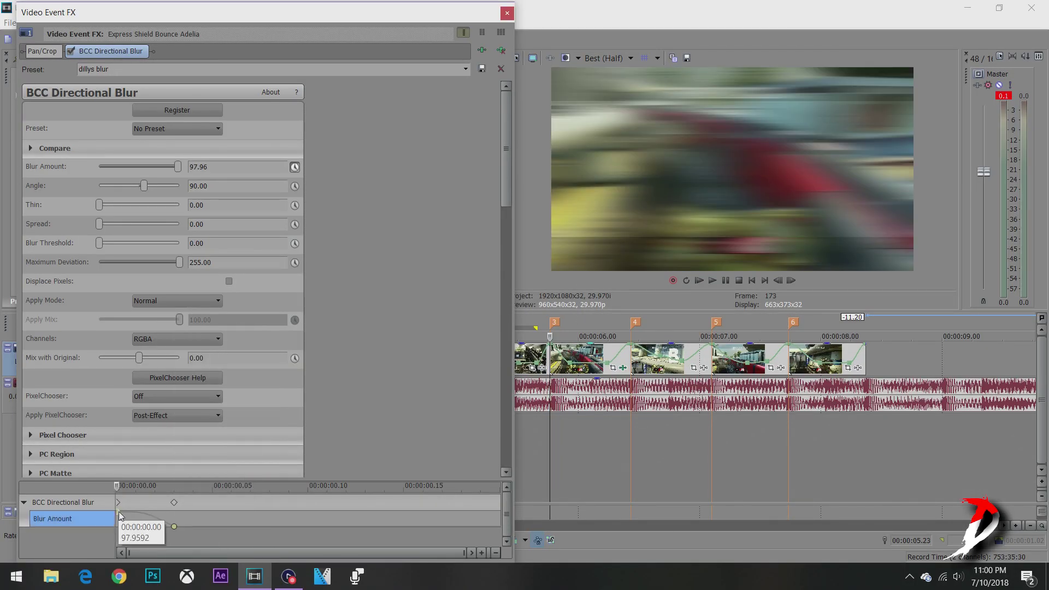
pyautogui.rightClick(118, 514)
pyautogui.click(157, 435)
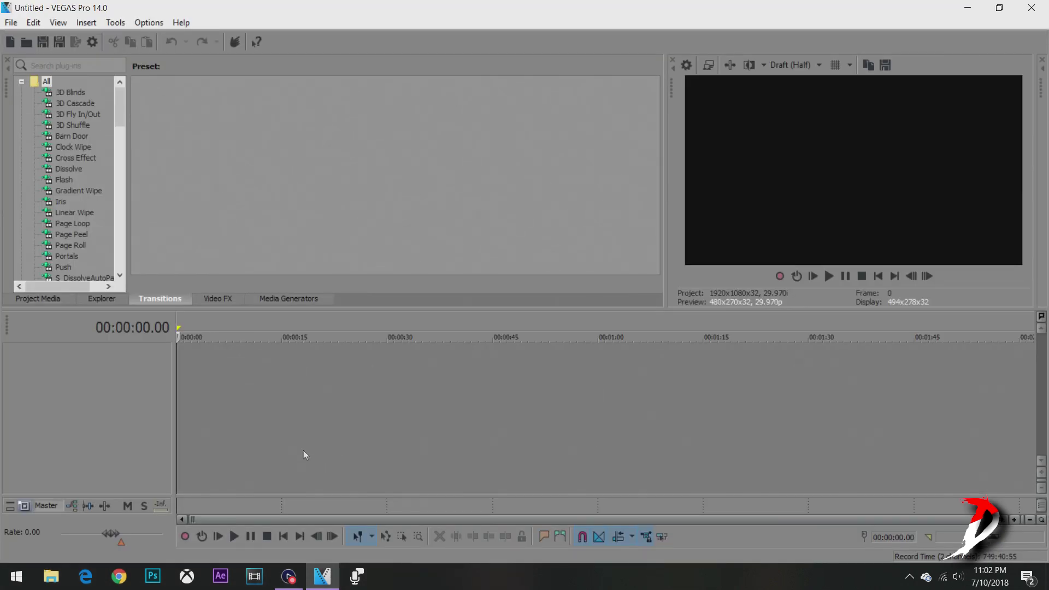
# - Open a gameplay clip from the EDIT CLIPS folder in Videos so it lands on the empty timeline
pyautogui.click(28, 42)
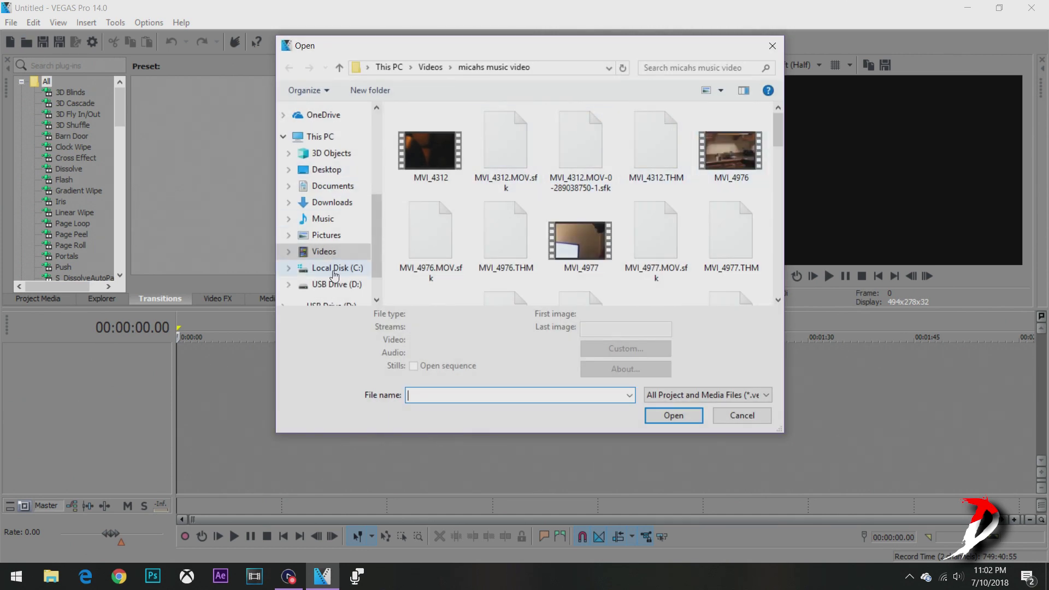
pyautogui.click(335, 253)
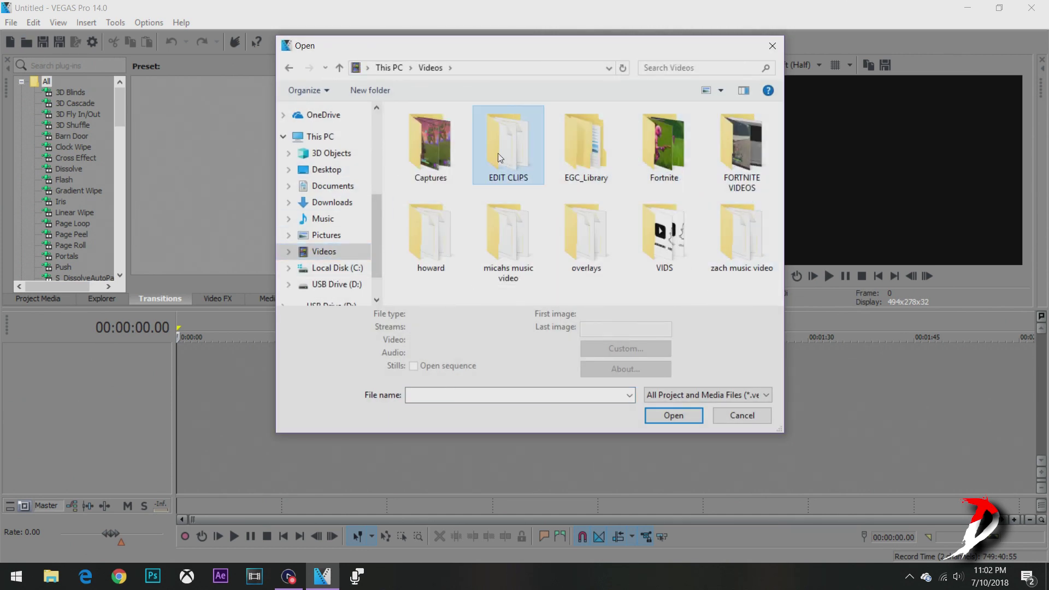
pyautogui.doubleClick(497, 153)
pyautogui.click(598, 162)
pyautogui.click(673, 416)
pyautogui.click(635, 235)
# - Split the gameplay clip at 00:00:09.10 and delete the footage before that point
pyautogui.click(220, 398)
pyautogui.scroll(3, 219, 397)
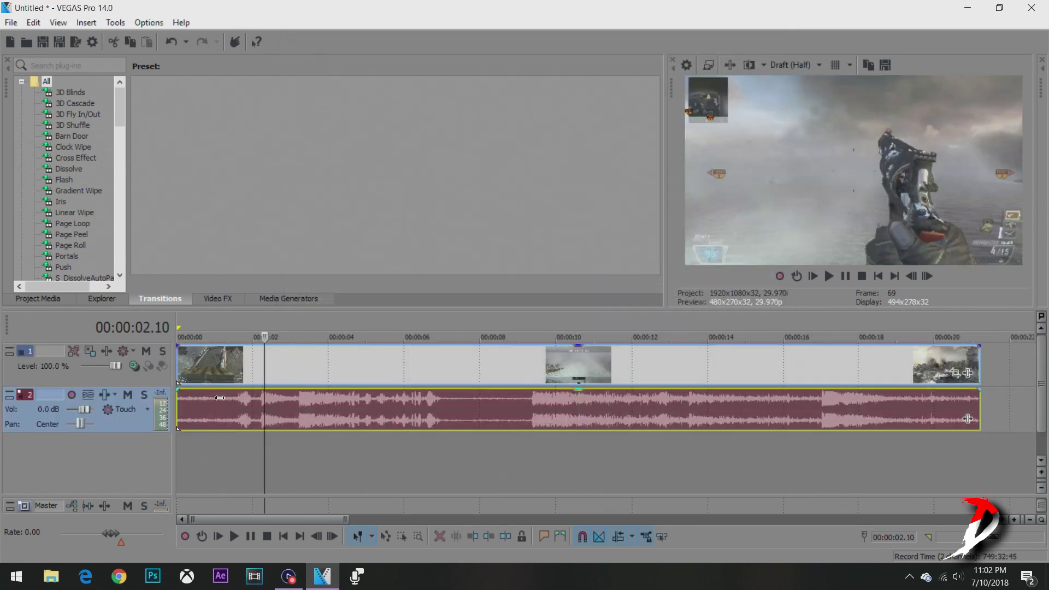
pyautogui.click(431, 374)
pyautogui.click(518, 361)
pyautogui.click(529, 359)
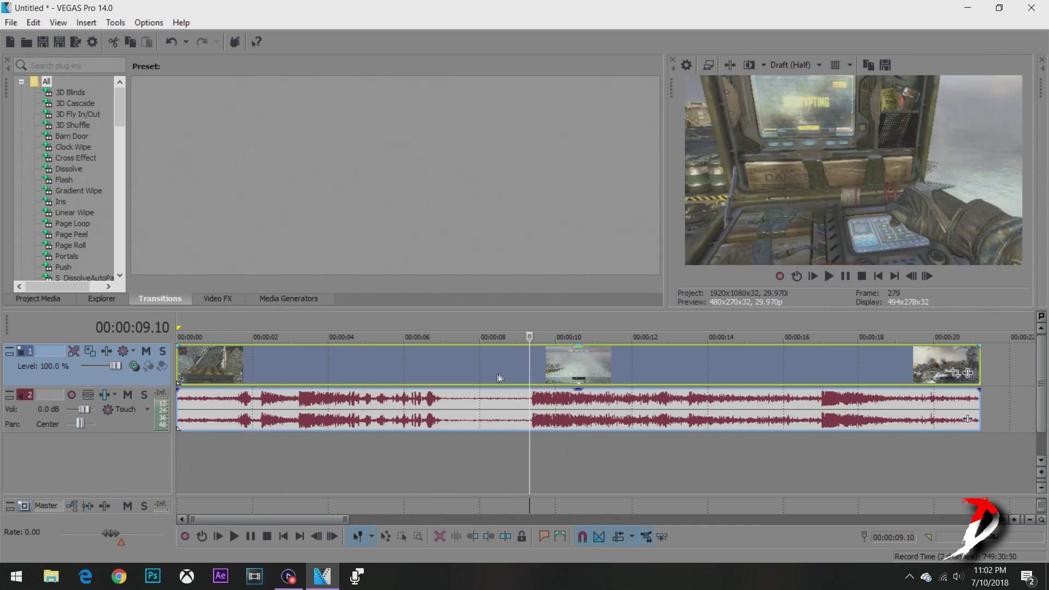
pyautogui.press('s')
pyautogui.press('Delete')
pyautogui.click(378, 416)
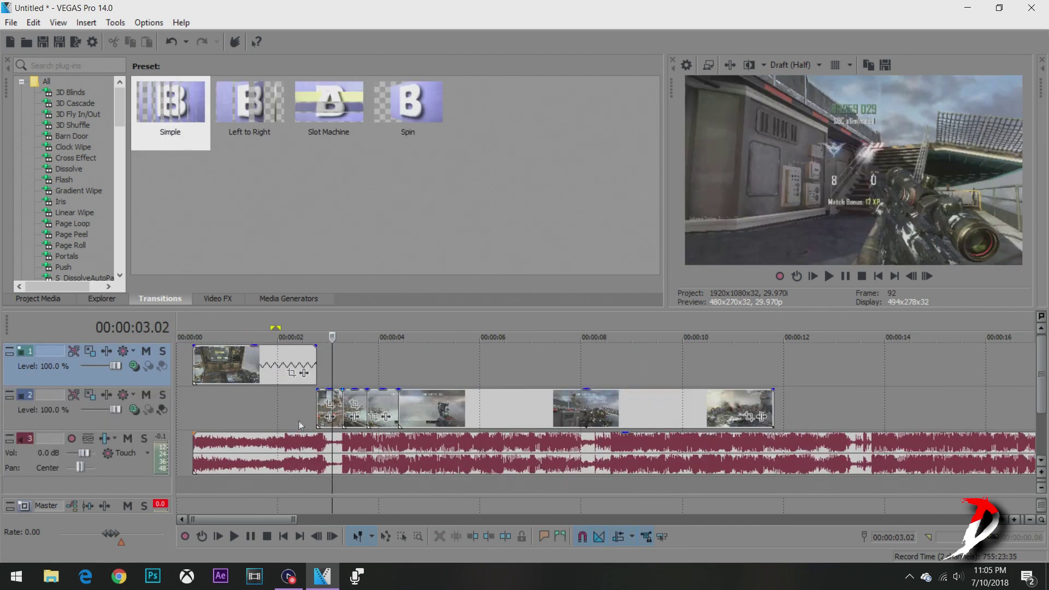
# - Add the S_BlurMoCurves plug-in to the track 2 clip segment that starts on the beat around 00:00:03.08
pyautogui.scroll(2, 382, 422)
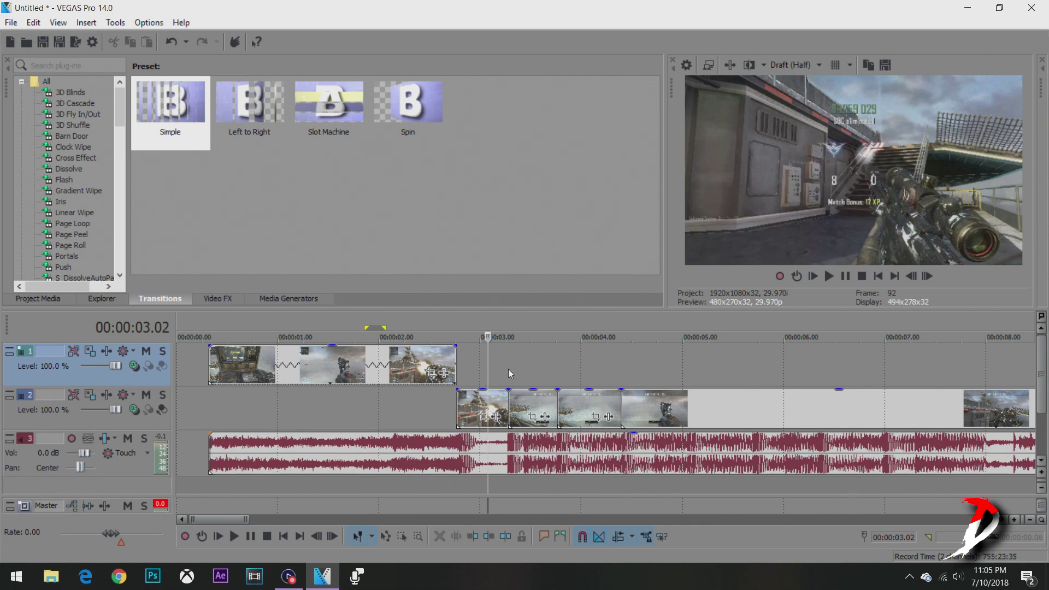
pyautogui.scroll(2, 509, 373)
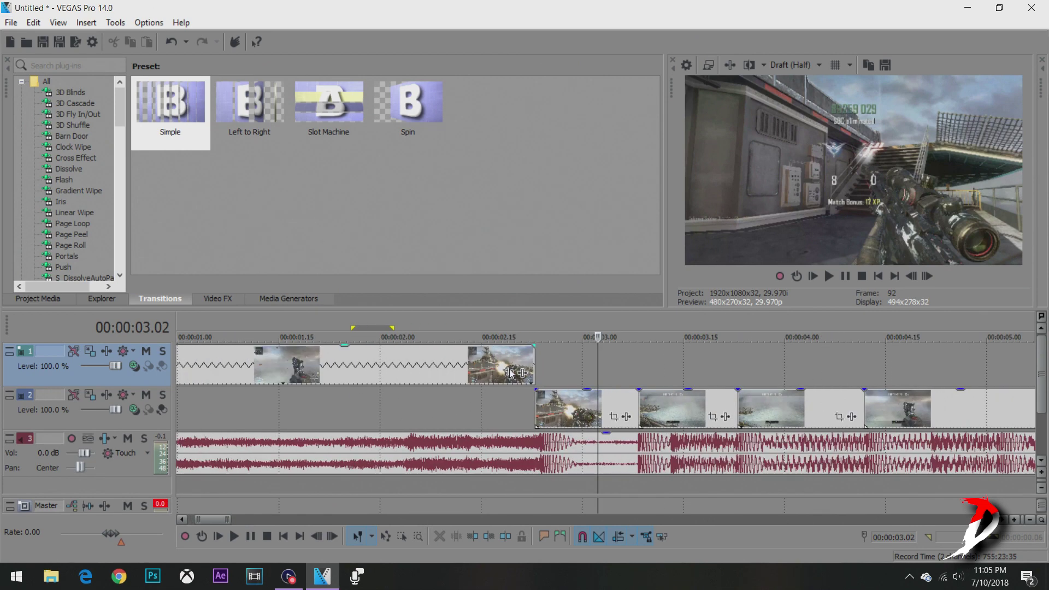
pyautogui.click(634, 372)
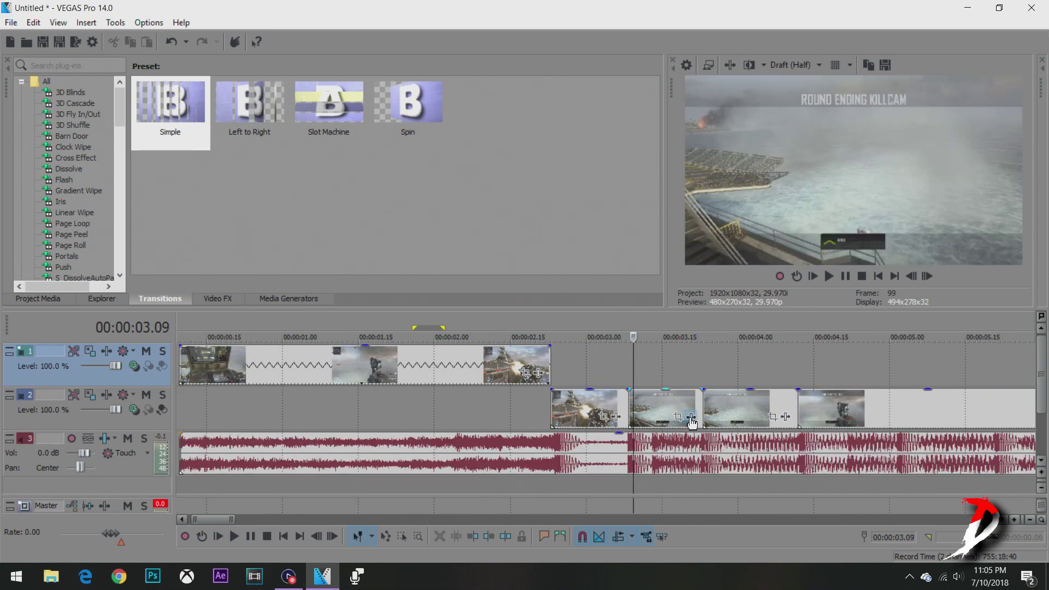
pyautogui.click(690, 417)
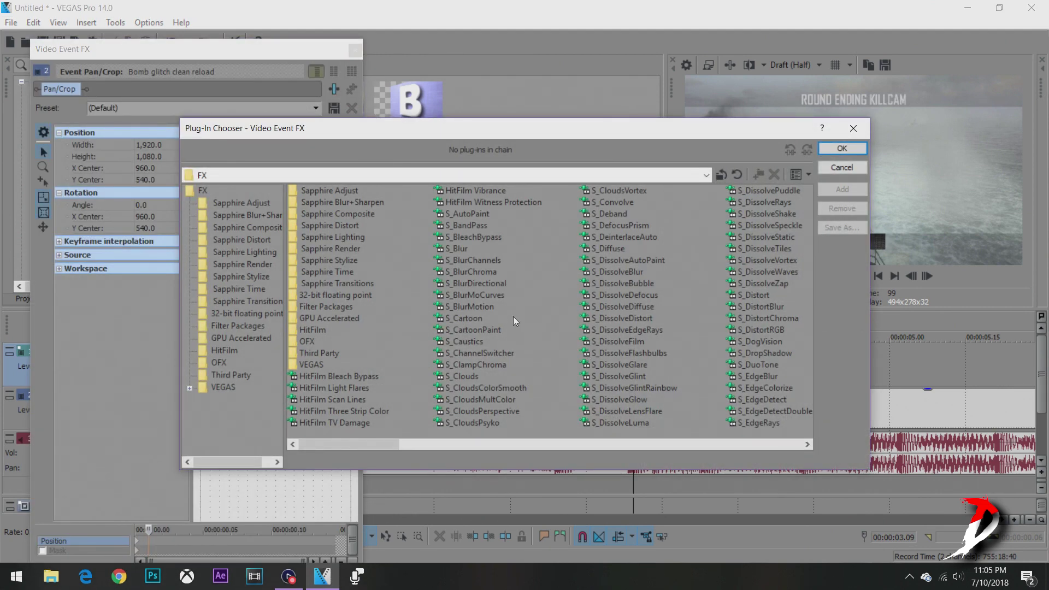
pyautogui.press('Escape')
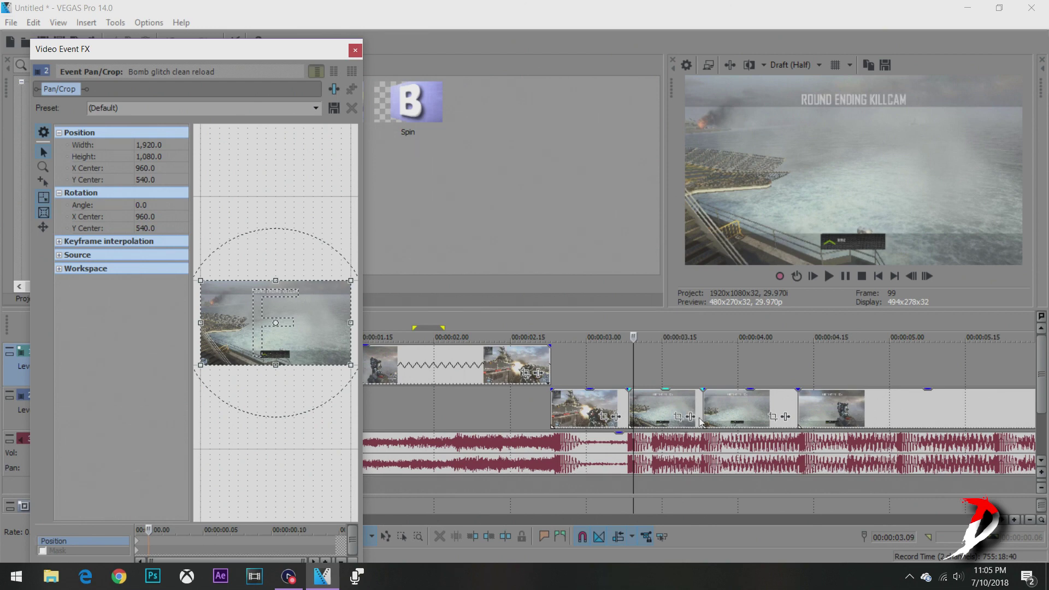
pyautogui.click(691, 417)
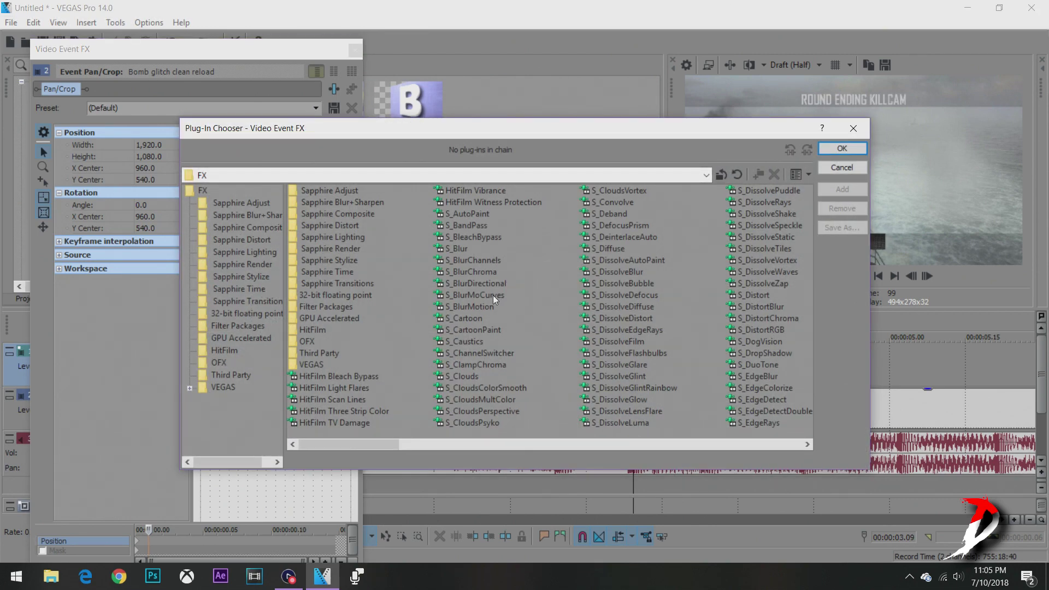
pyautogui.doubleClick(475, 295)
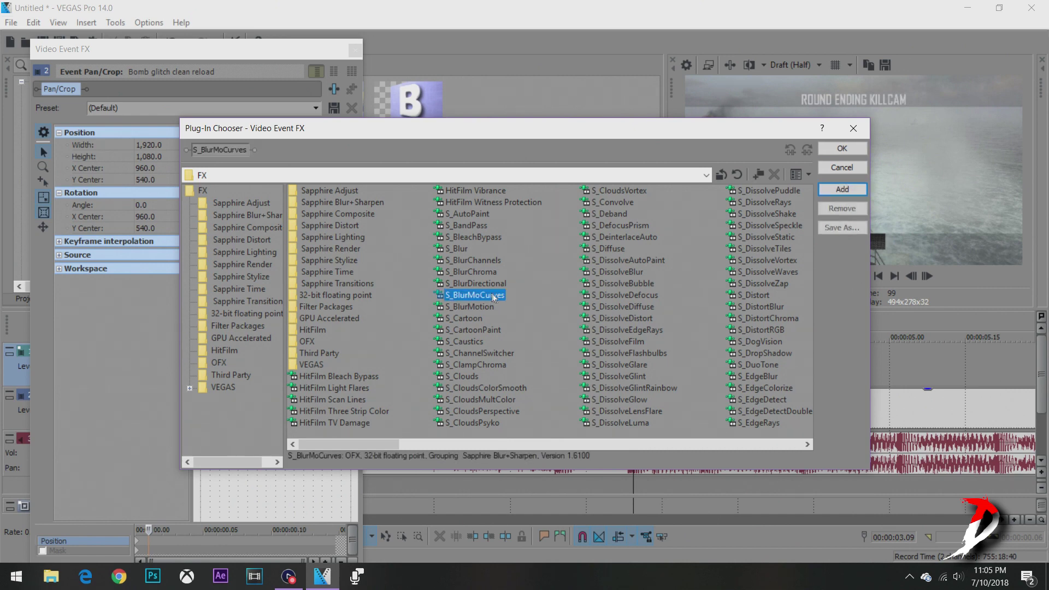
pyautogui.click(539, 286)
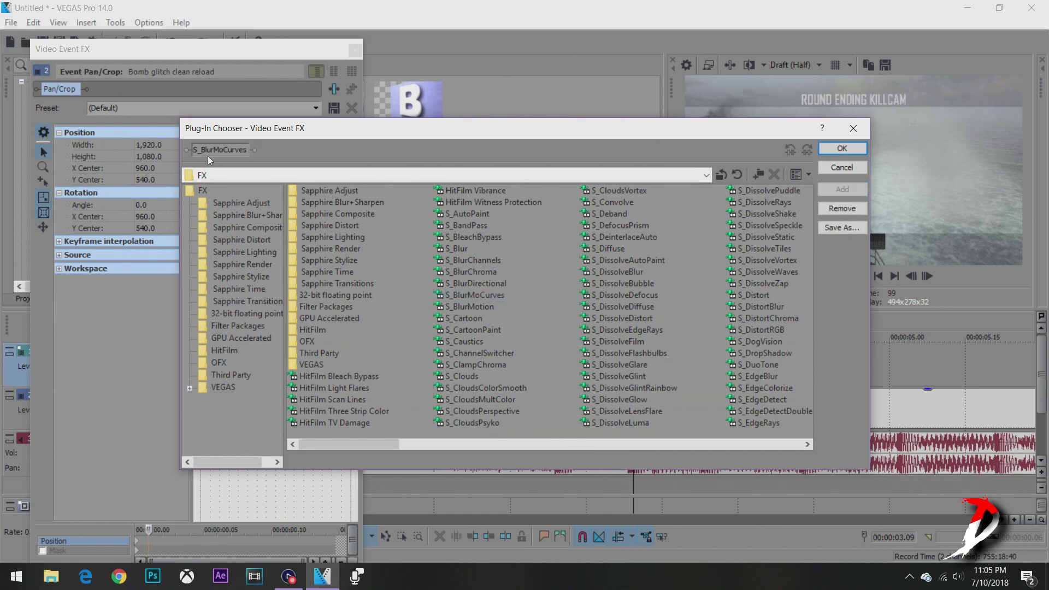
pyautogui.click(838, 148)
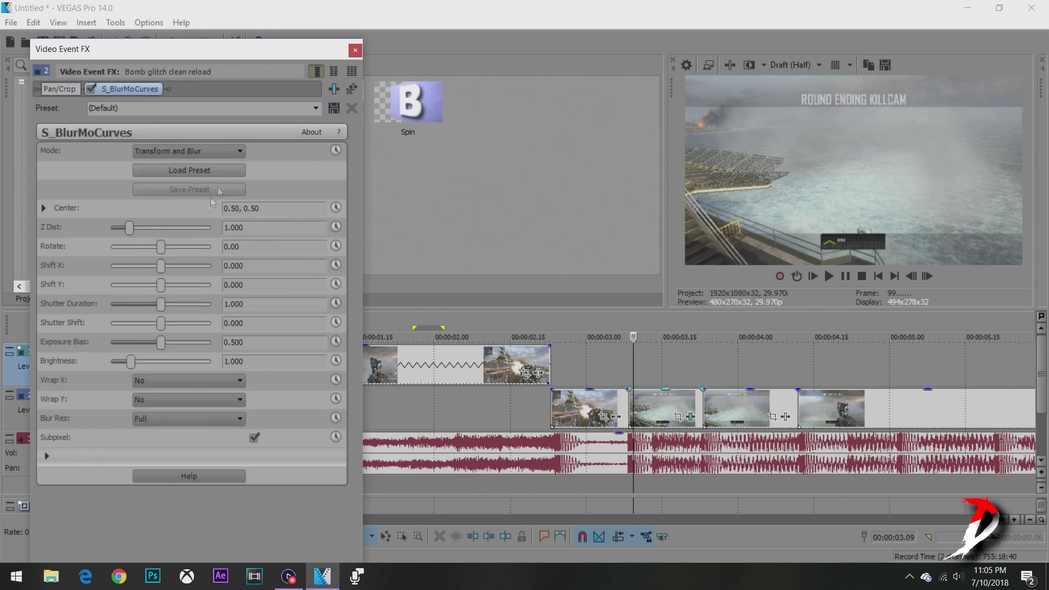
# - Set Z Dist to 0.333 and turn on its animation with a keyframe at the segment's start
pyautogui.moveTo(130, 228); pyautogui.dragTo(117, 226)
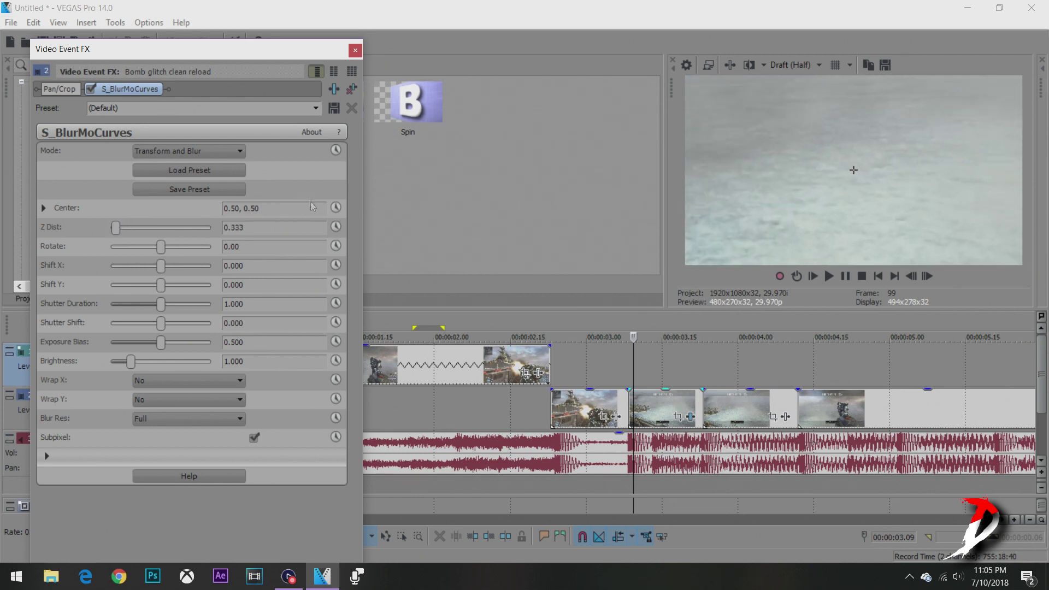
pyautogui.click(335, 226)
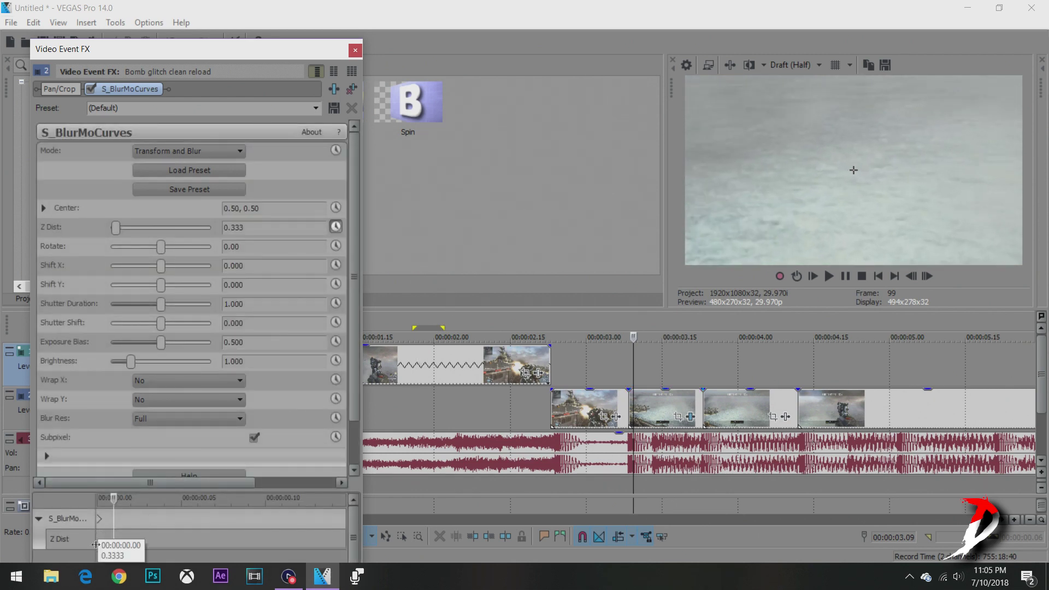
pyautogui.click(99, 541)
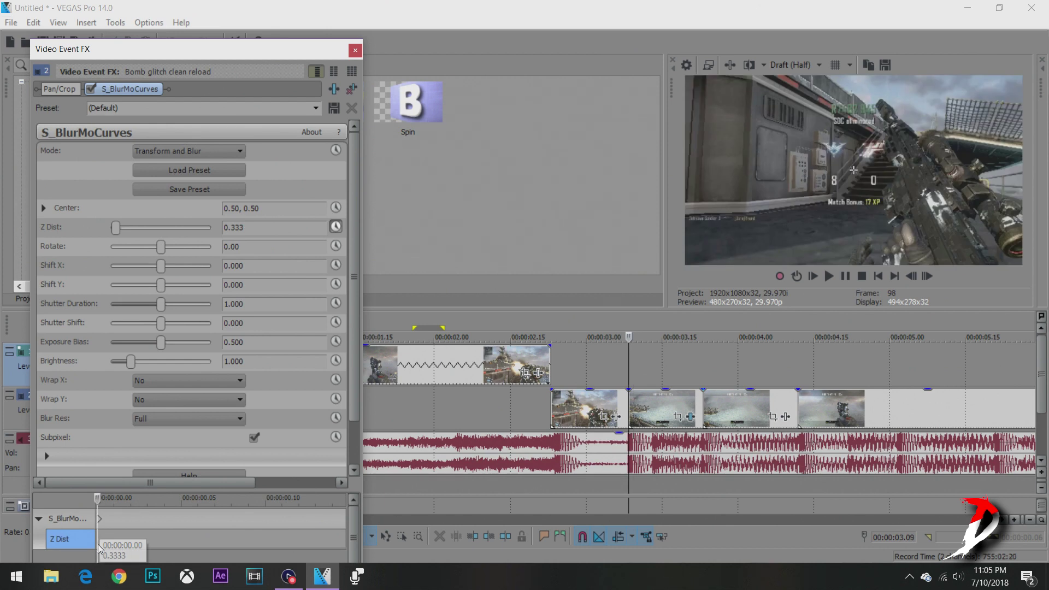
# - Add a Z Dist keyframe of 1.000 at project time 00:00:03.12 and close the effect settings
pyautogui.press('Right')
pyautogui.press('Right')
pyautogui.press('Right')
pyautogui.press('Right')
pyautogui.press('Right')
pyautogui.press('Right')
pyautogui.press('Right')
pyautogui.press('Right')
pyautogui.press('Right')
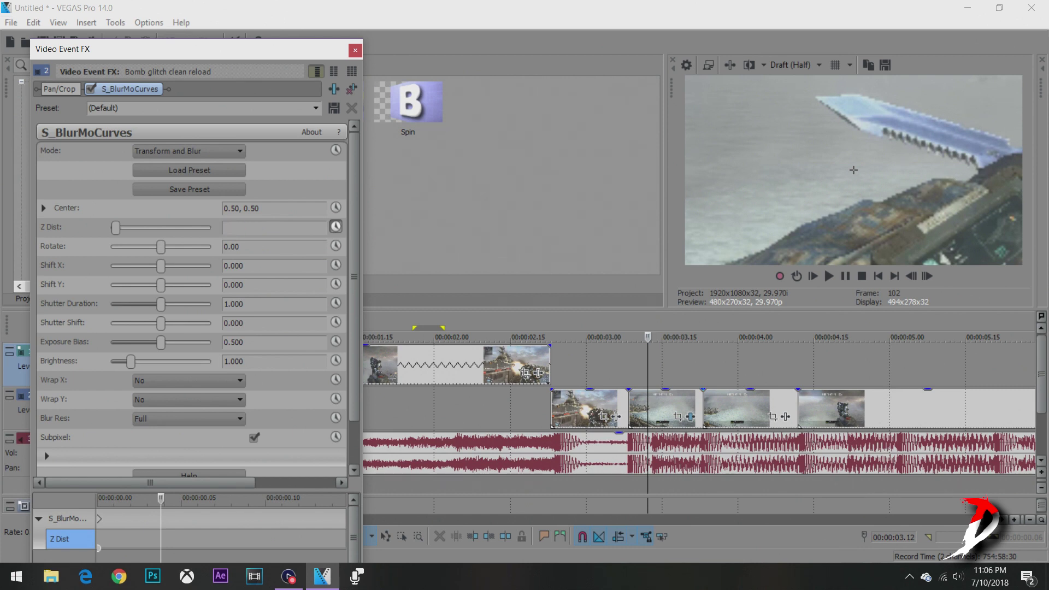
pyautogui.press('Return')
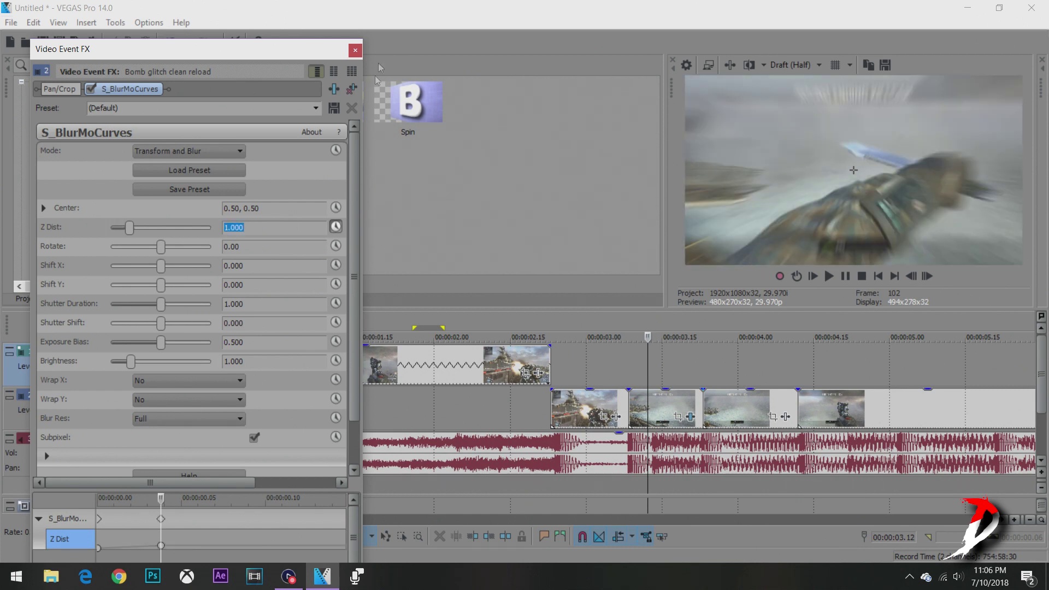
pyautogui.click(355, 50)
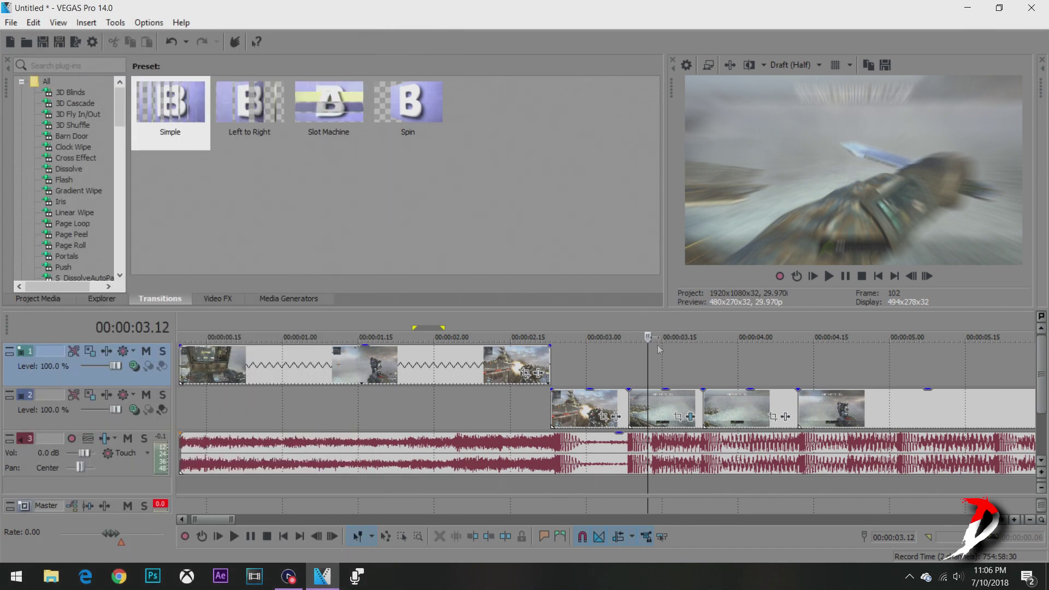
# - Play the timeline from just before the beat to preview the zoom effect
pyautogui.click(627, 378)
pyautogui.press('space')
pyautogui.click(587, 377)
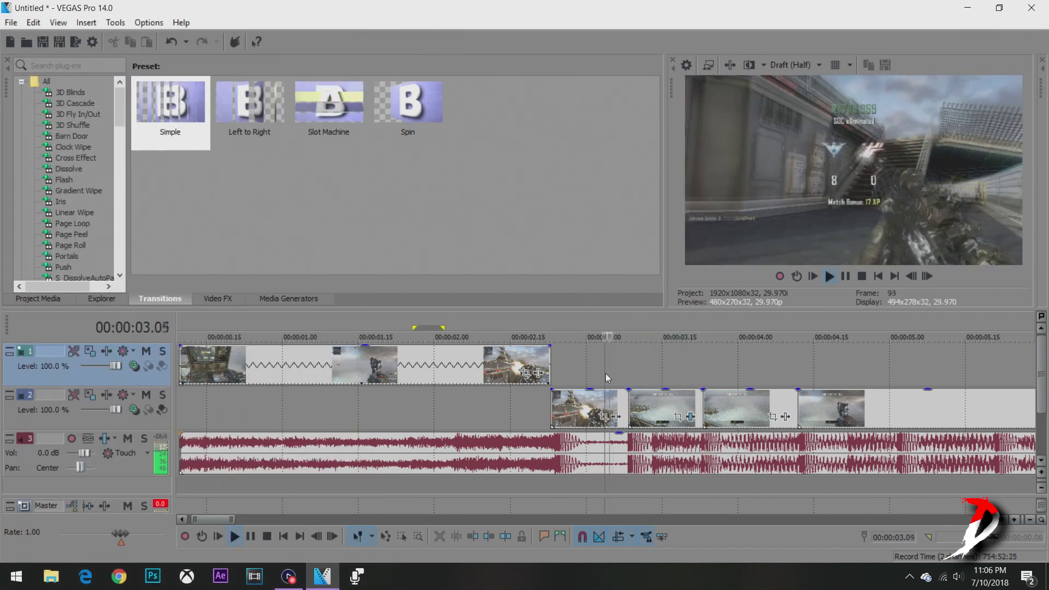
pyautogui.press('space')
pyautogui.press('space')
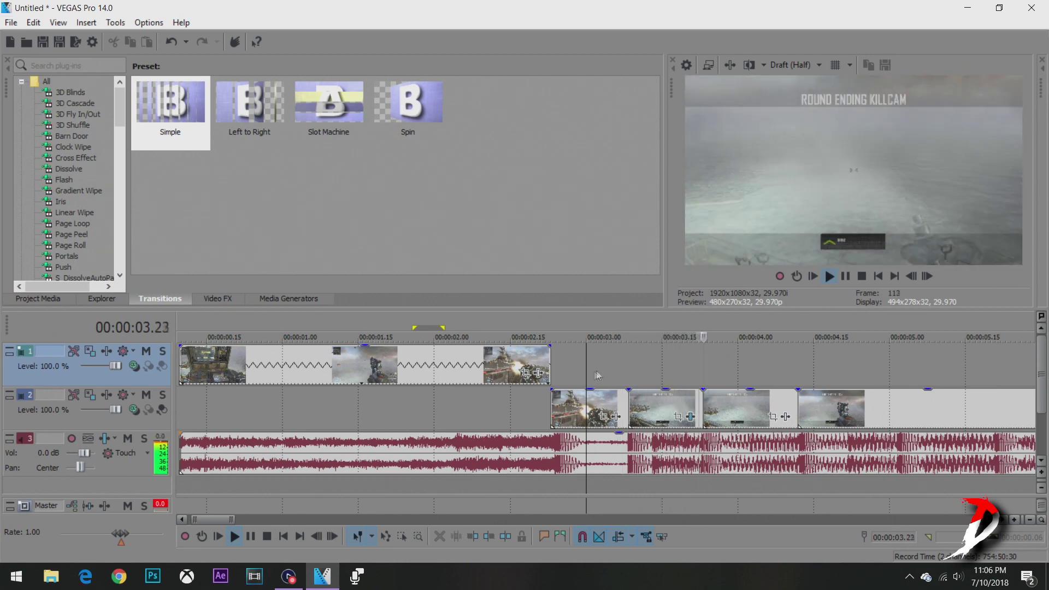
pyautogui.press('space')
# - Move the ending Z Dist keyframe to 00:00:00.06 in the effect's keyframe timeline and close the effect settings
pyautogui.click(691, 417)
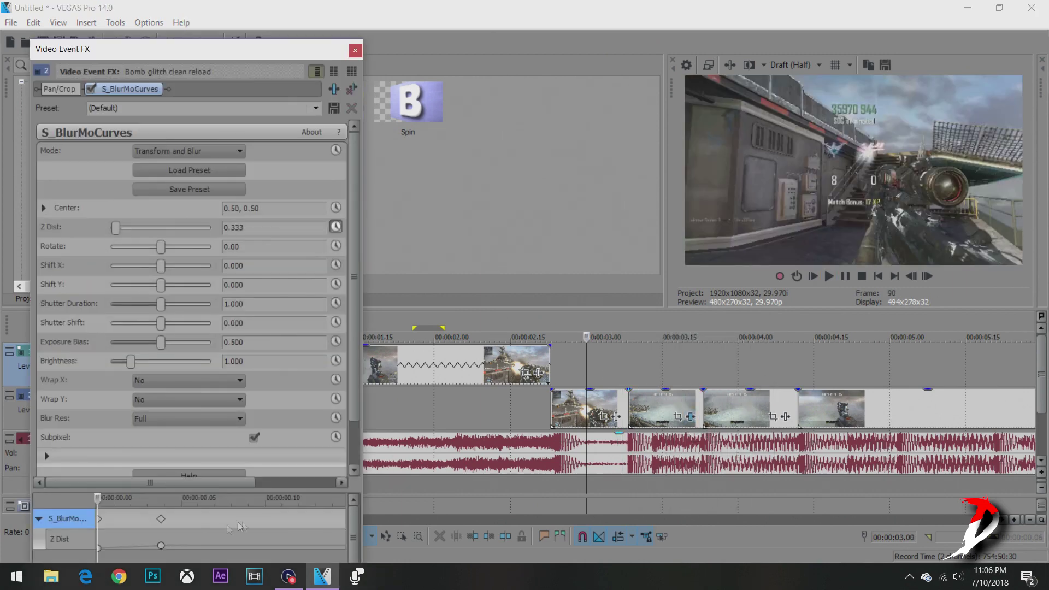
pyautogui.moveTo(161, 545); pyautogui.dragTo(195, 550)
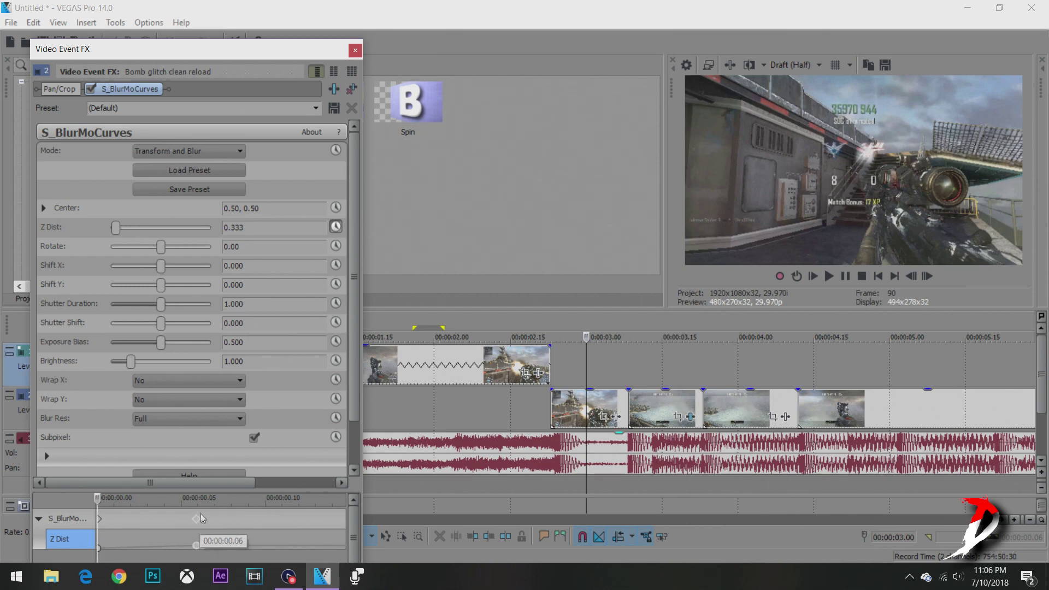
pyautogui.click(355, 49)
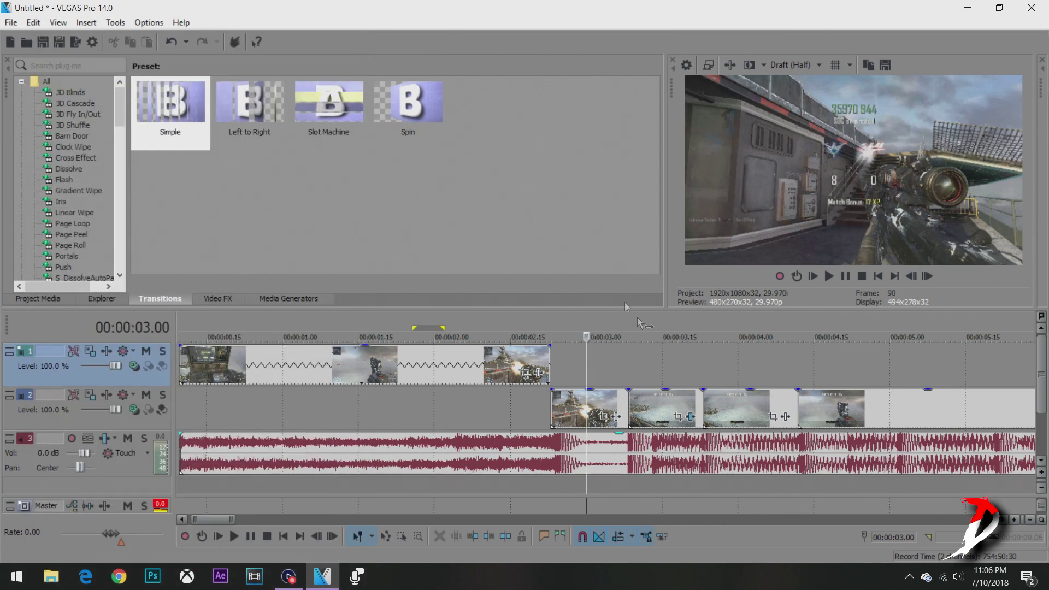
# - Play the timeline from 00:00:03.00 to check the retimed zoom and inspect the frames near the segment's end
pyautogui.press('space')
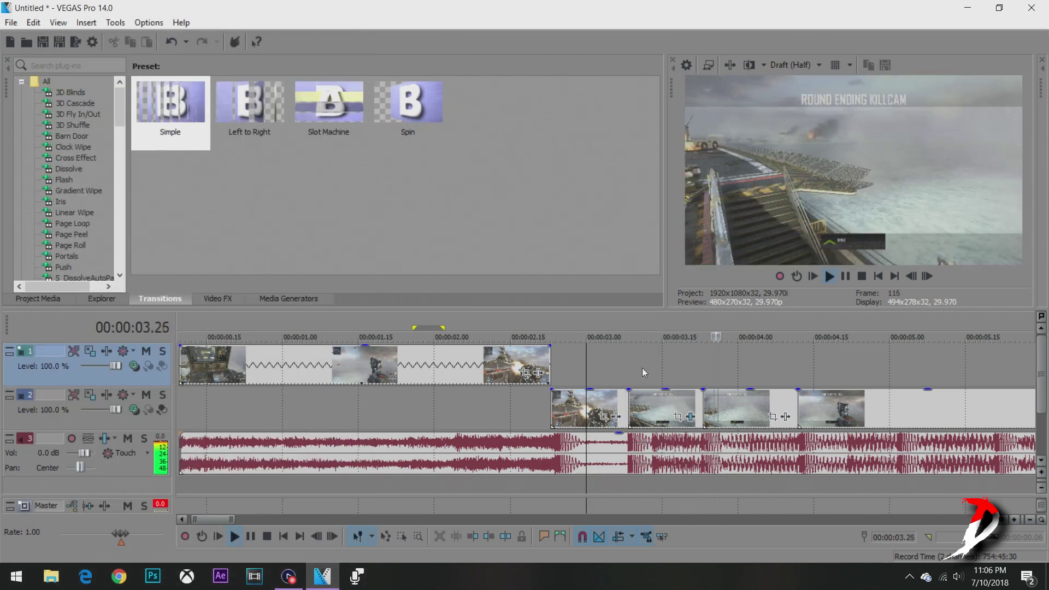
pyautogui.press('space')
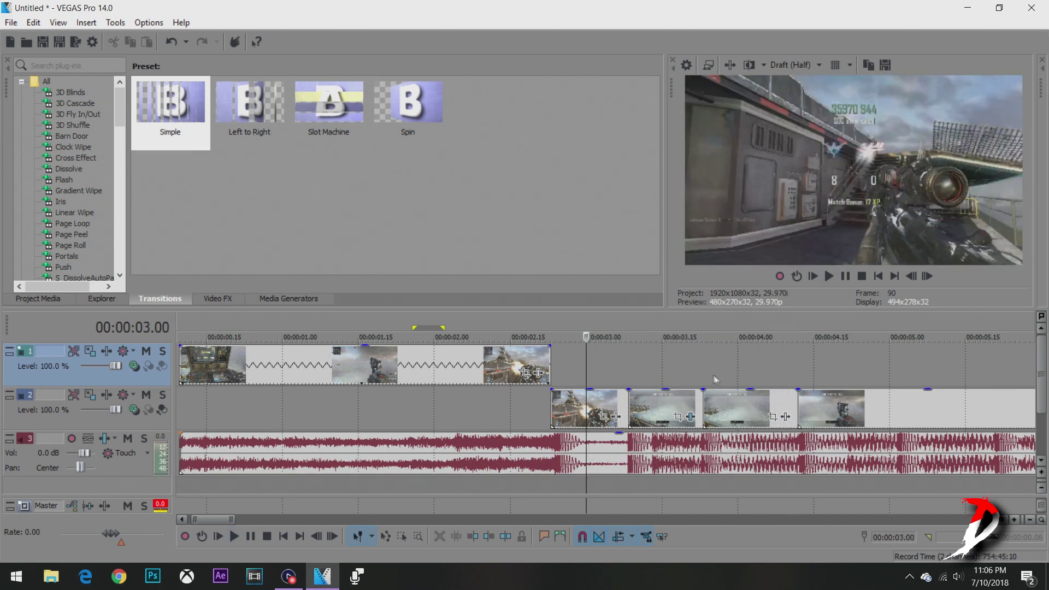
pyautogui.click(694, 378)
pyautogui.click(710, 378)
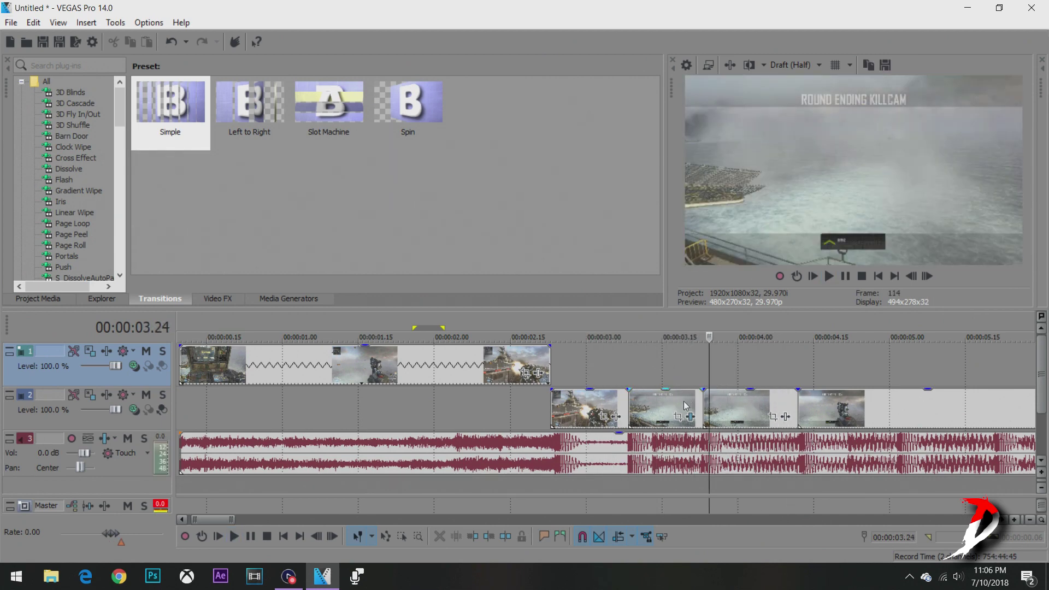
# - Add the S_Blur plug-in after S_BlurMoCurves in the same segment's effect chain
pyautogui.click(683, 405)
pyautogui.click(691, 417)
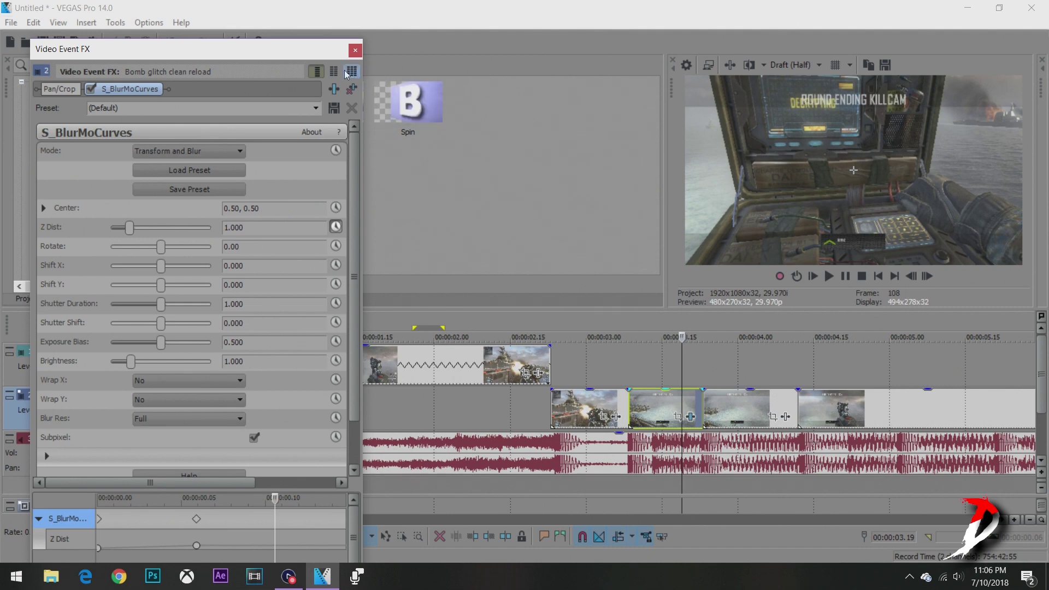
pyautogui.click(333, 89)
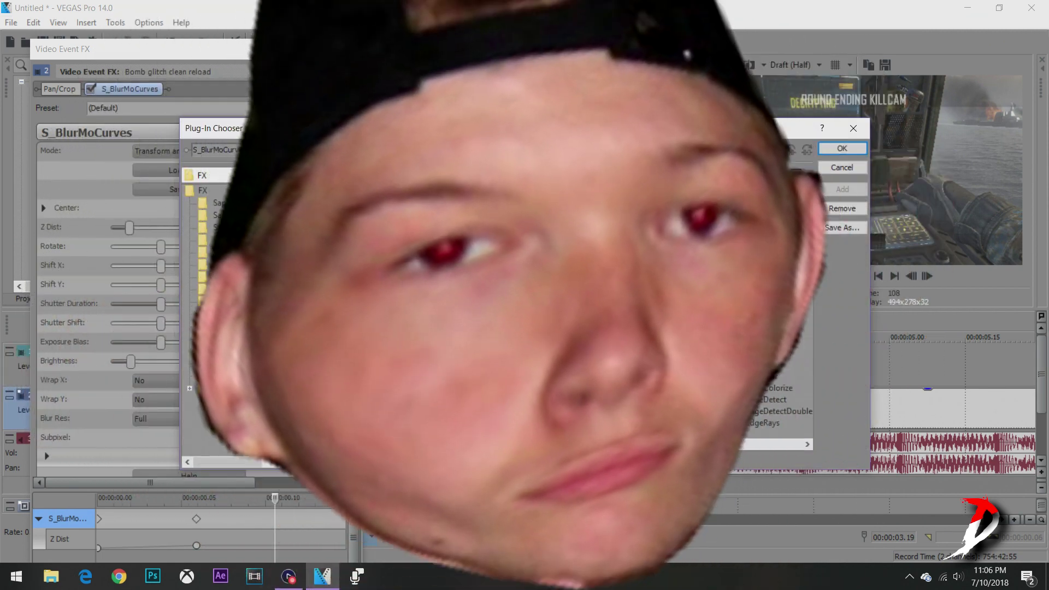
pyautogui.click(735, 447)
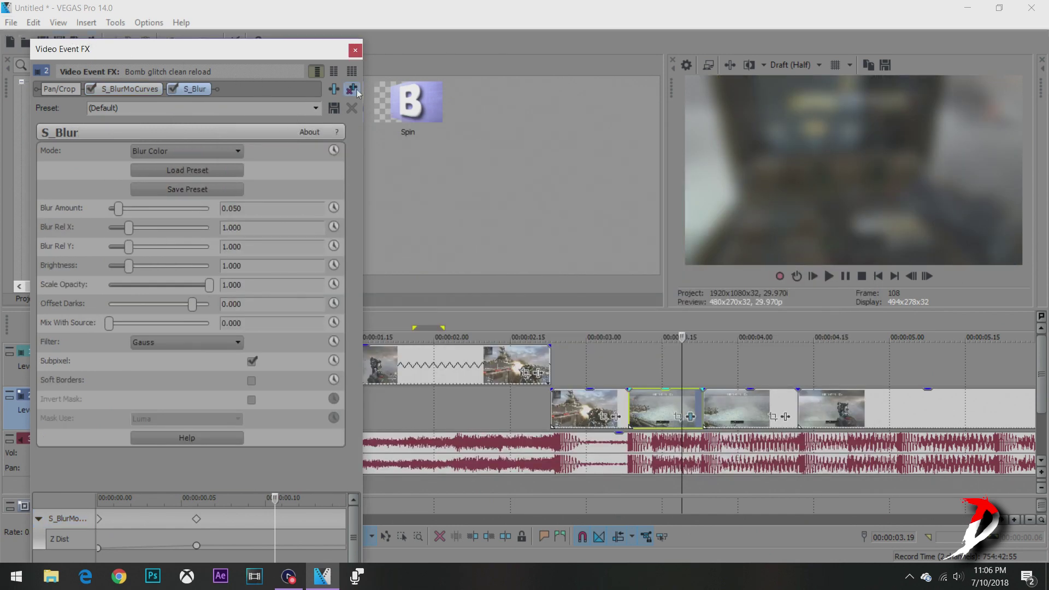
# - Set S_Blur to a horizontal blur with Blur Amount 0.078, Blur Rel X 3.027 and Blur Rel Y 0.000
pyautogui.click(316, 107)
pyautogui.click(109, 122)
pyautogui.moveTo(129, 227); pyautogui.dragTo(171, 231)
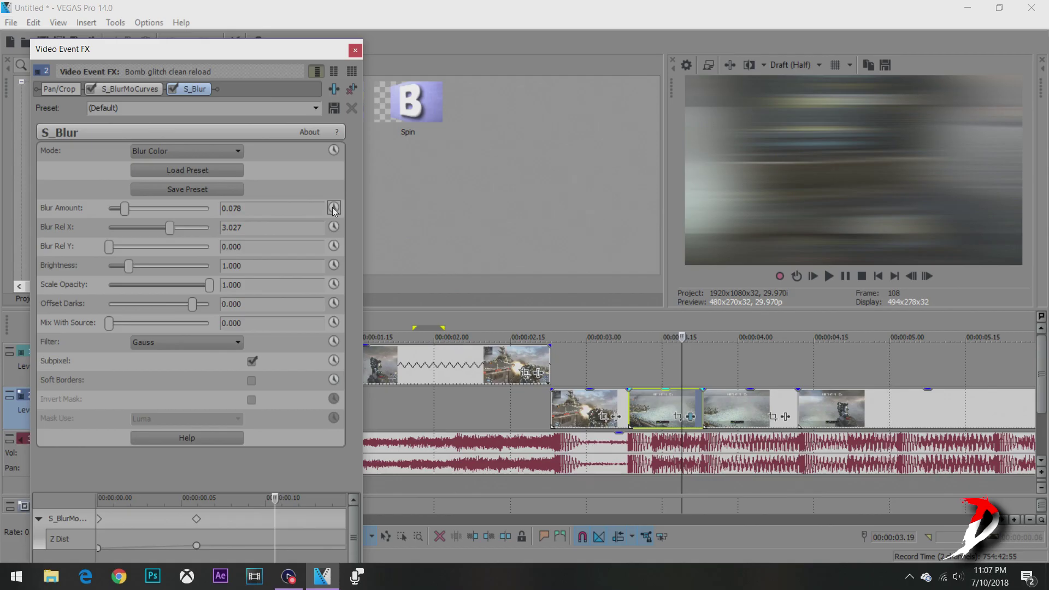
# - Animate Blur Amount from its value at the segment's start to a keyframe of 0.000 at project time 00:00:03.10
pyautogui.click(607, 256)
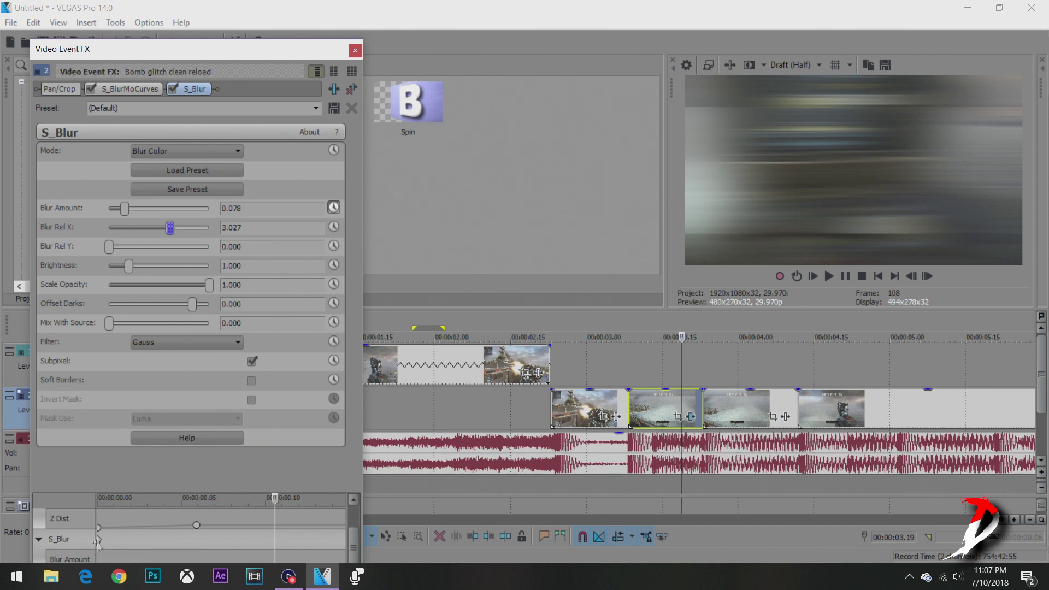
pyautogui.click(99, 540)
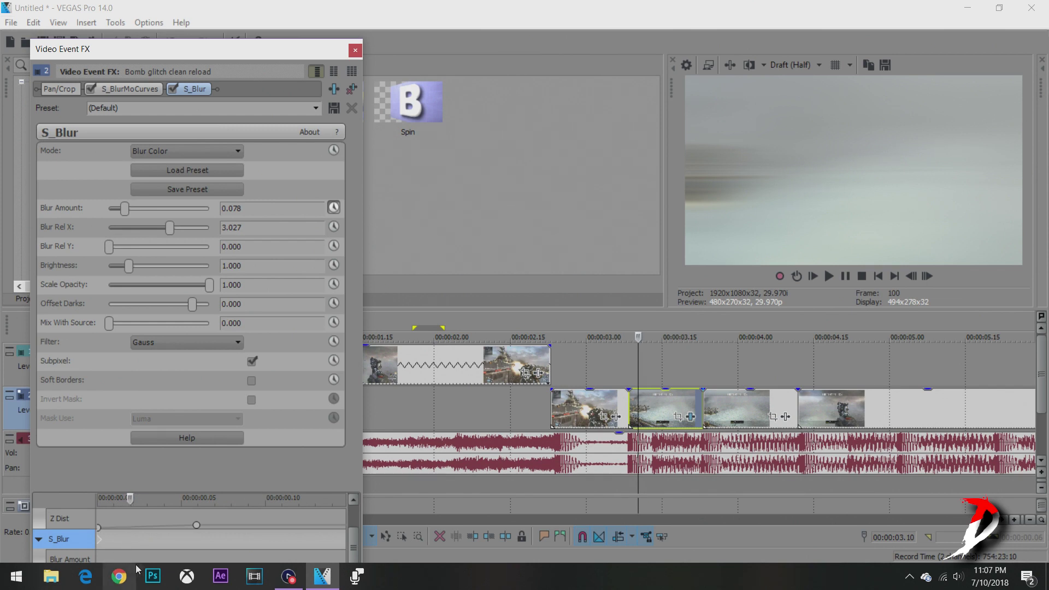
pyautogui.moveTo(131, 208); pyautogui.dragTo(90, 208)
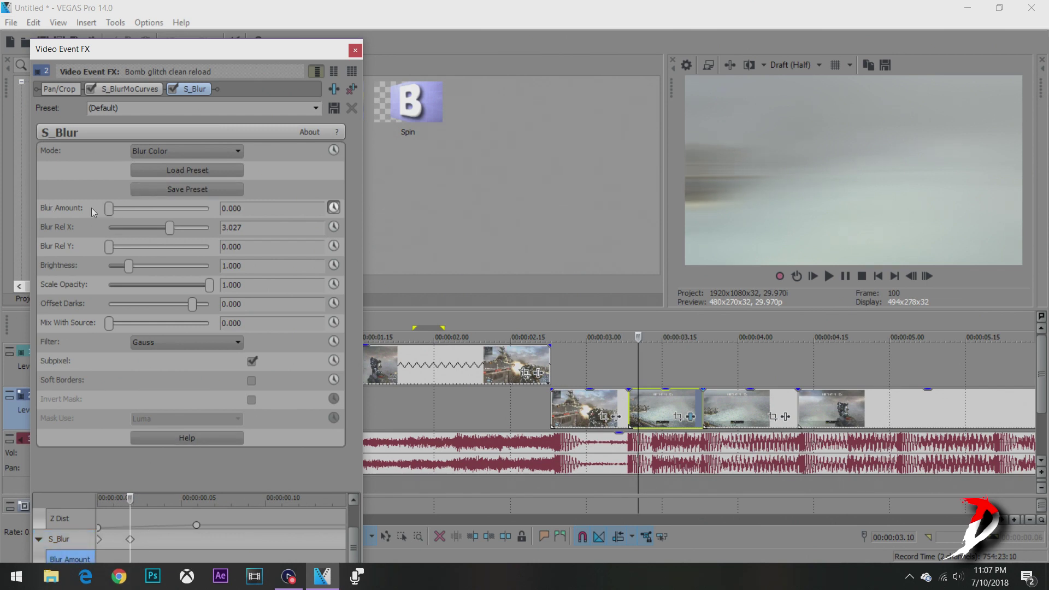
pyautogui.click(625, 375)
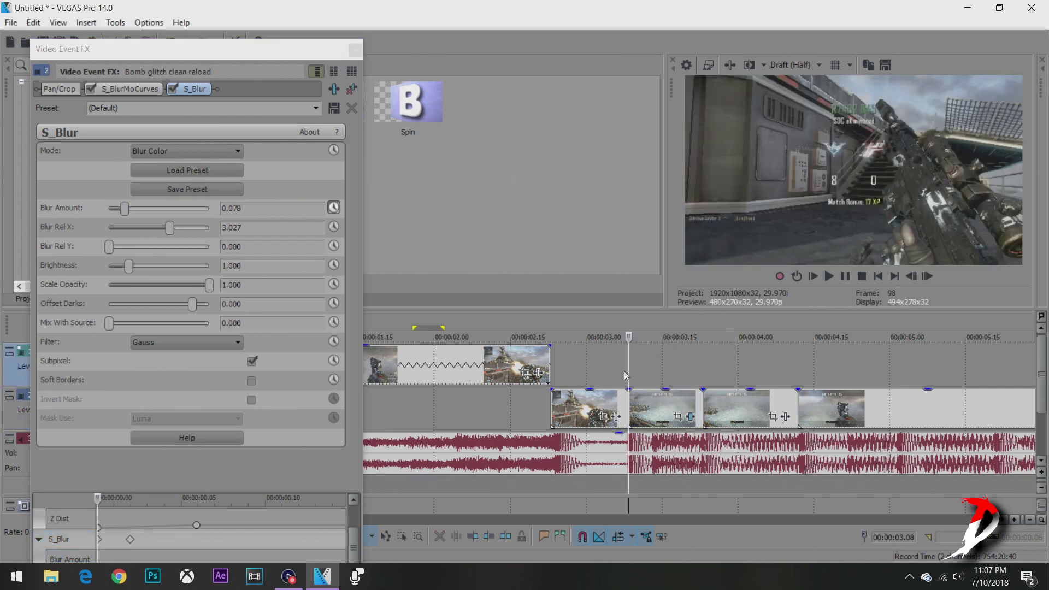